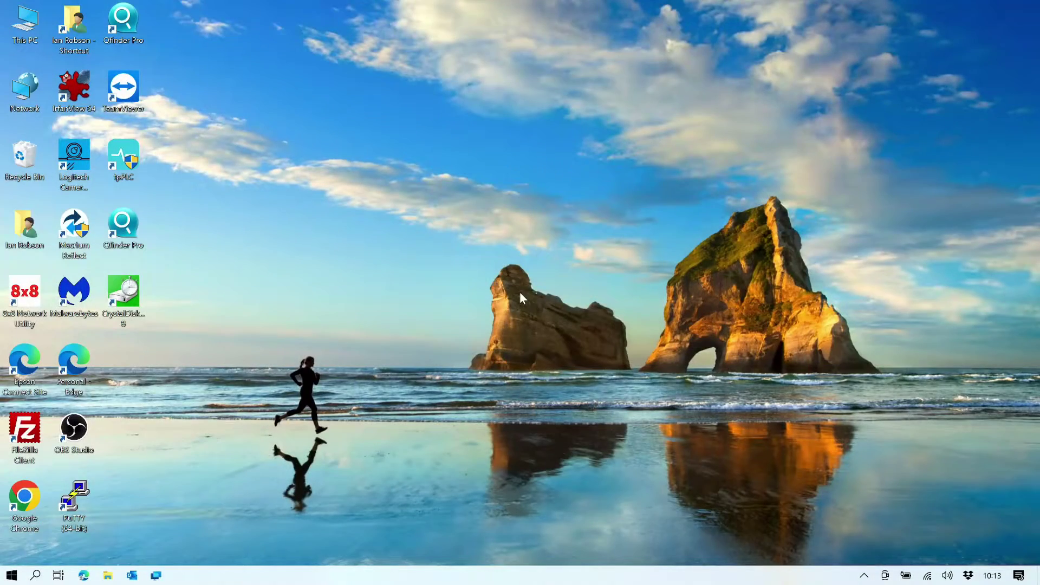
# - Search Windows for 'ipscan' to bring up Angry IP Scanner
pyautogui.click(37, 577)
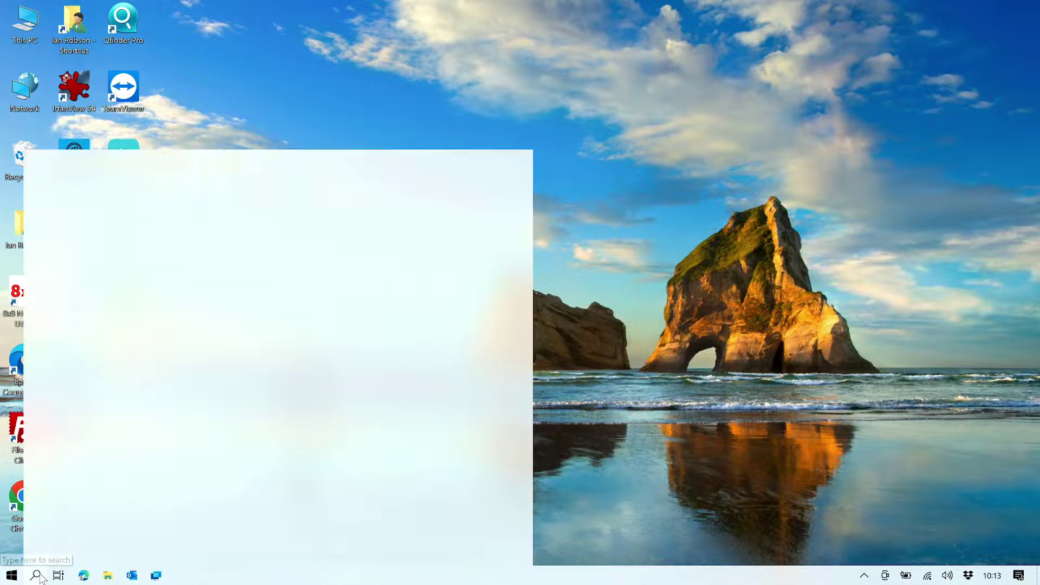
pyautogui.write('ipscan')
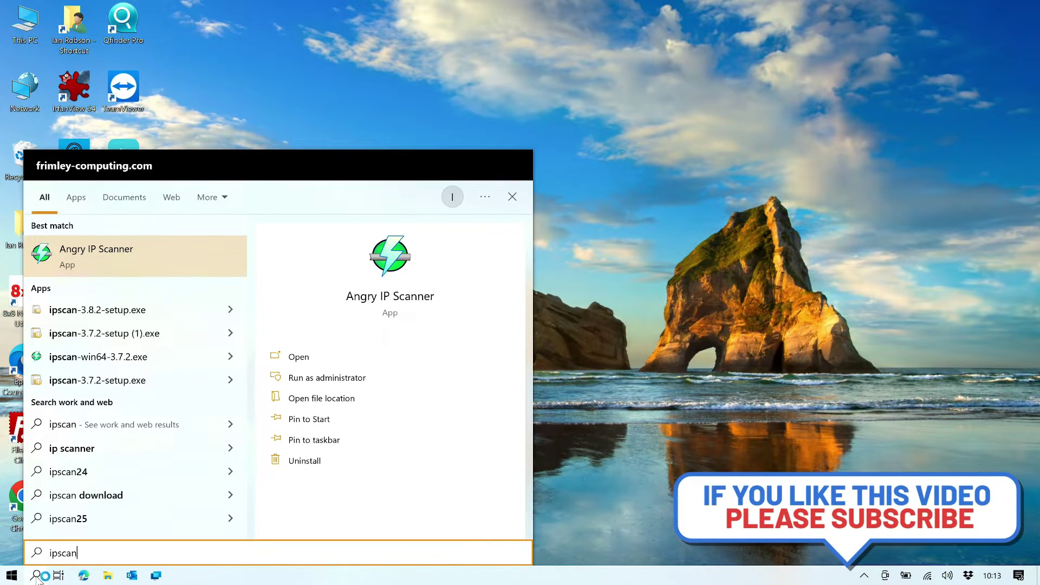
# - Run Angry IP Scanner full-height over 192.168.10.0–255 and find TLWA1201 at 192.168.10.179
pyautogui.click(37, 578)
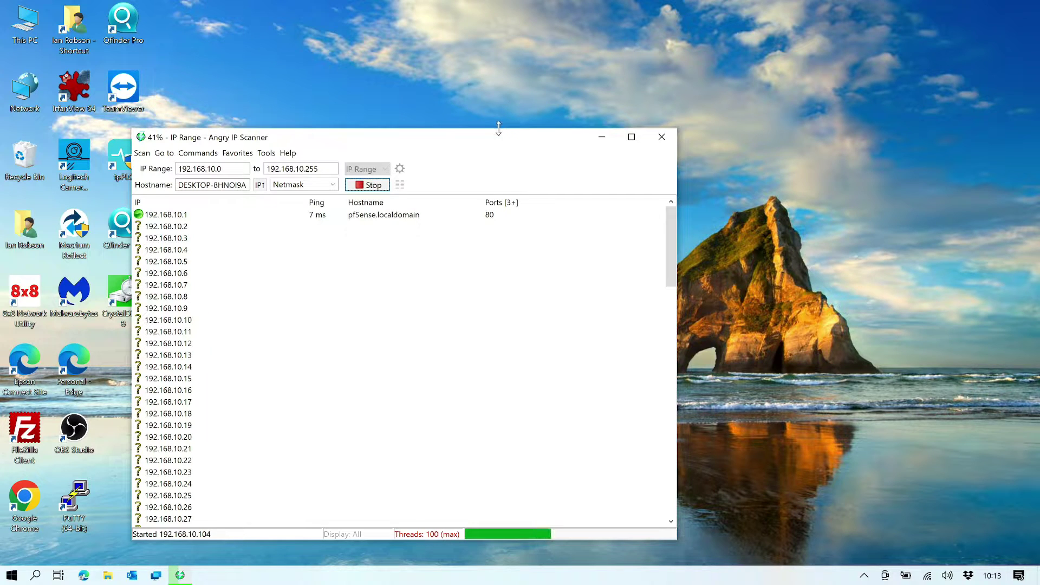
pyautogui.moveTo(498, 128); pyautogui.dragTo(528, 4)
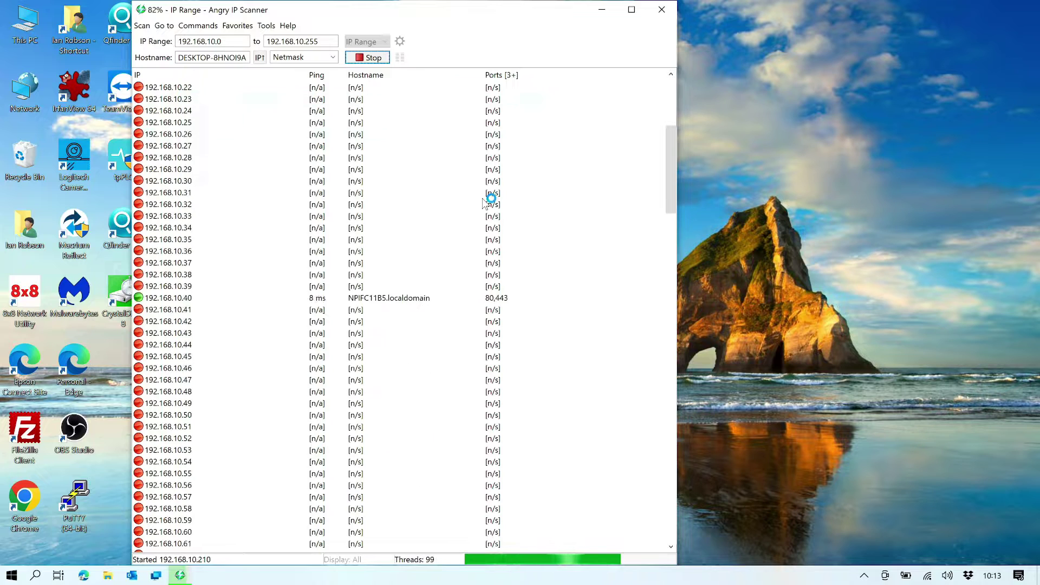
pyautogui.scroll(-17, 485, 203)
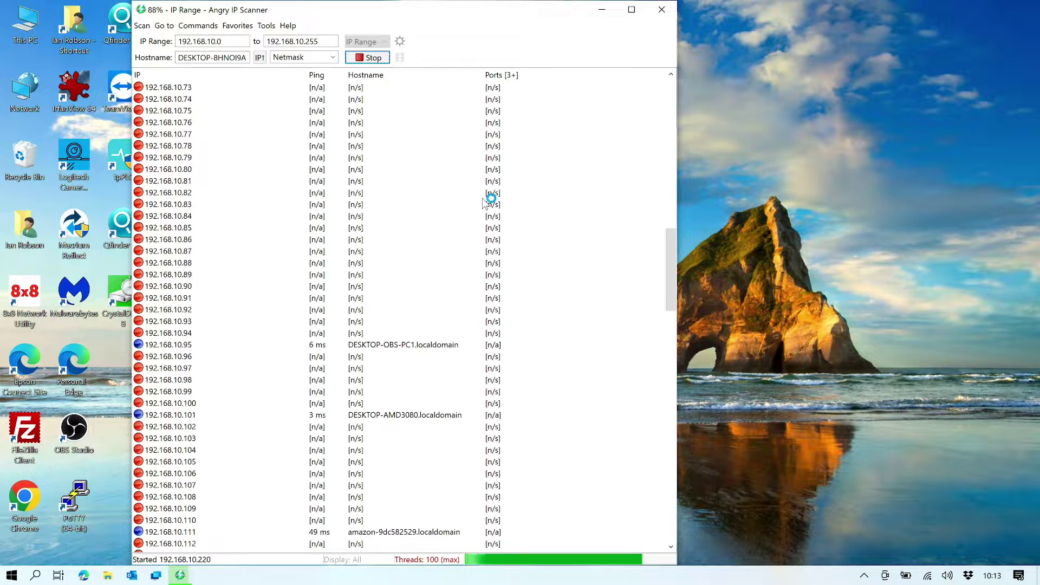
pyautogui.scroll(-14, 485, 202)
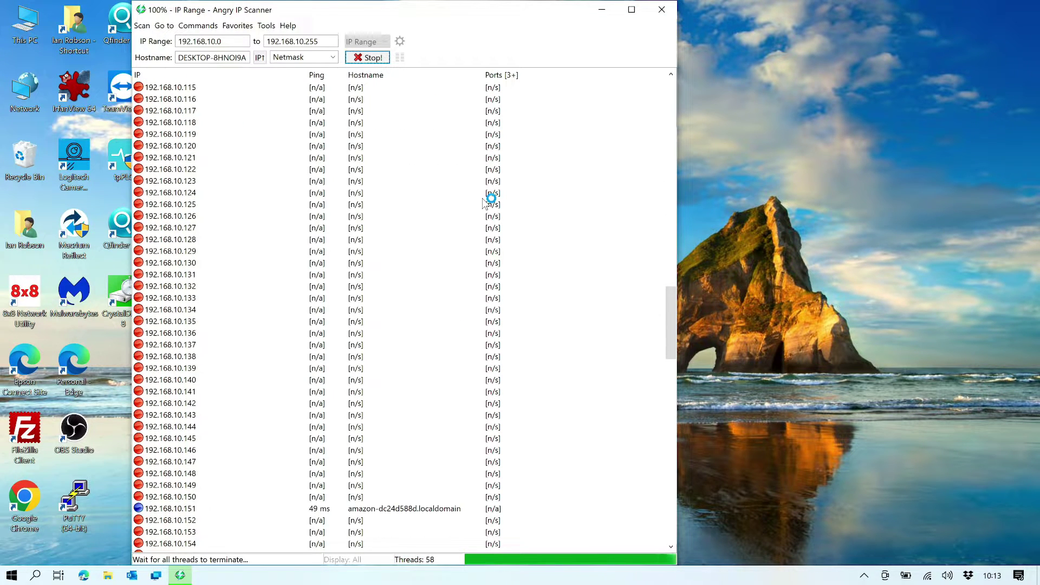
pyautogui.scroll(-11, 485, 202)
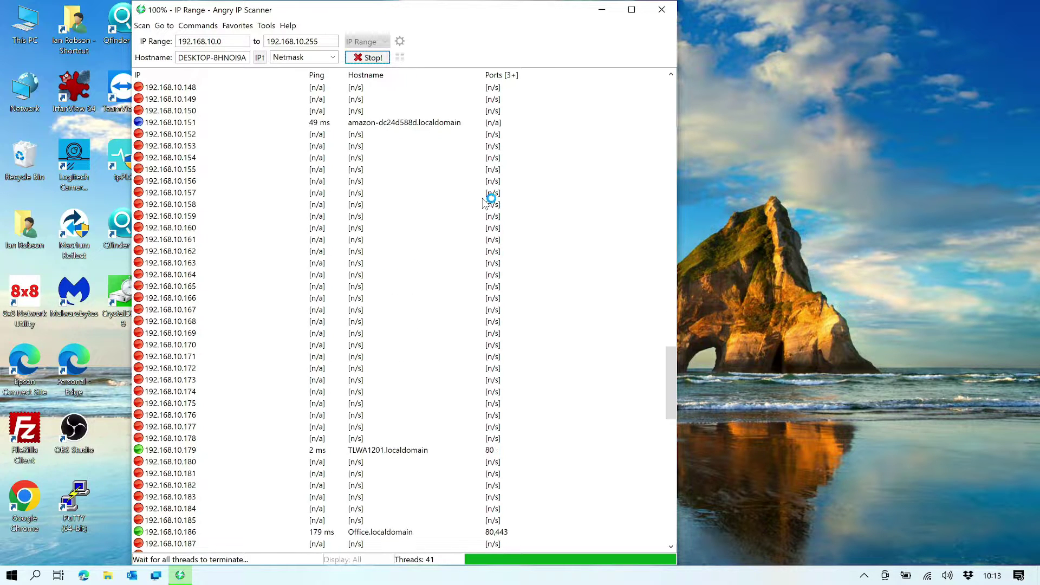
pyautogui.scroll(-3, 485, 203)
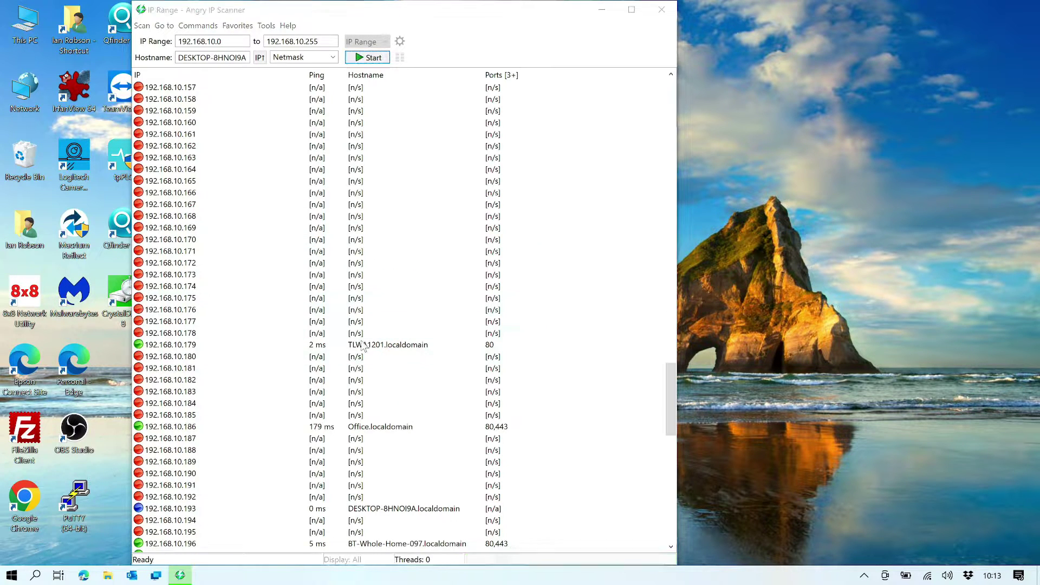
pyautogui.click(463, 363)
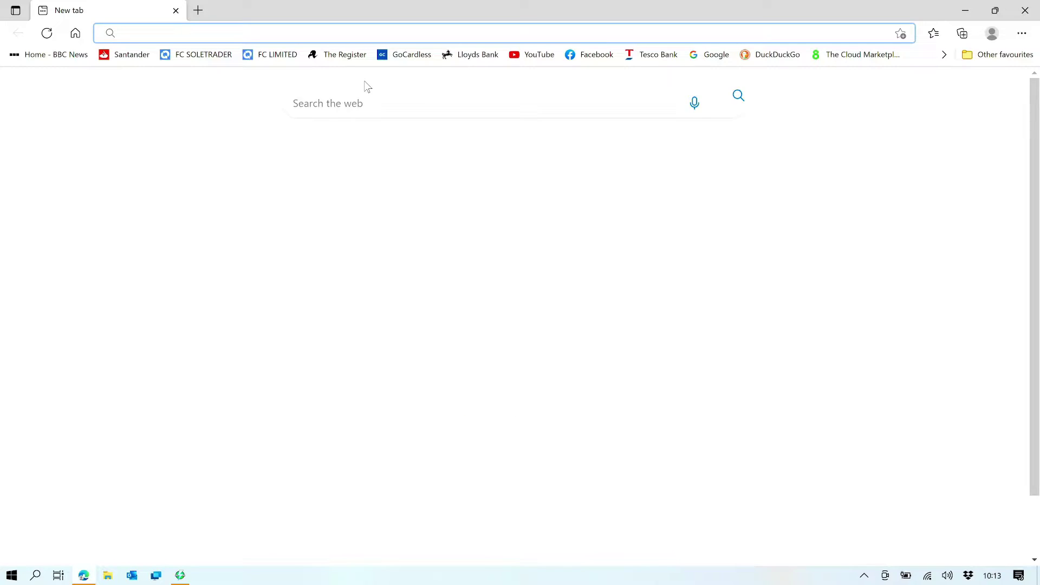
# - Load 192.168.10.179 in Edge and create and confirm the administrator password
pyautogui.write('1')
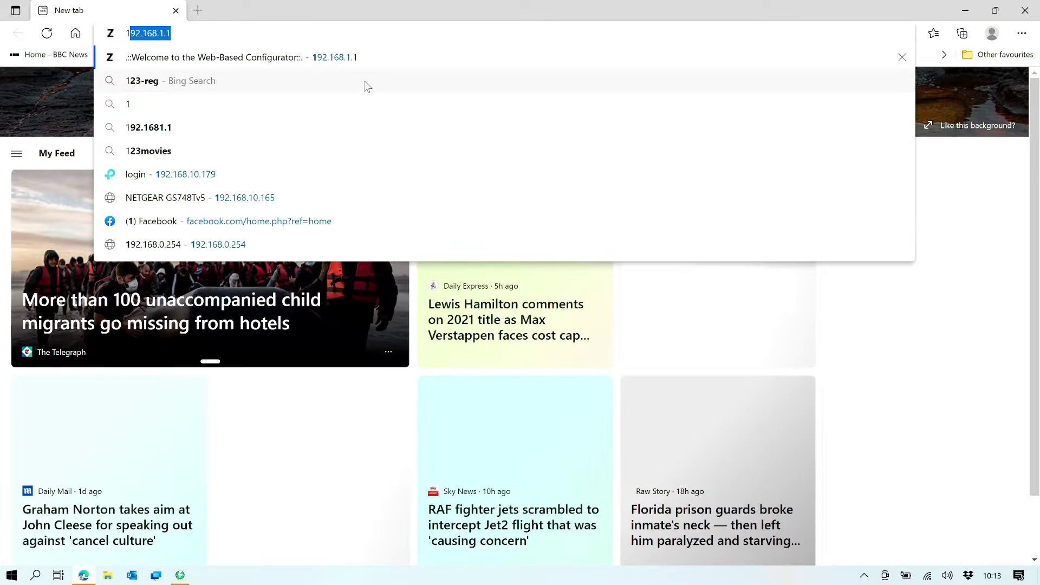
pyautogui.write('192.168')
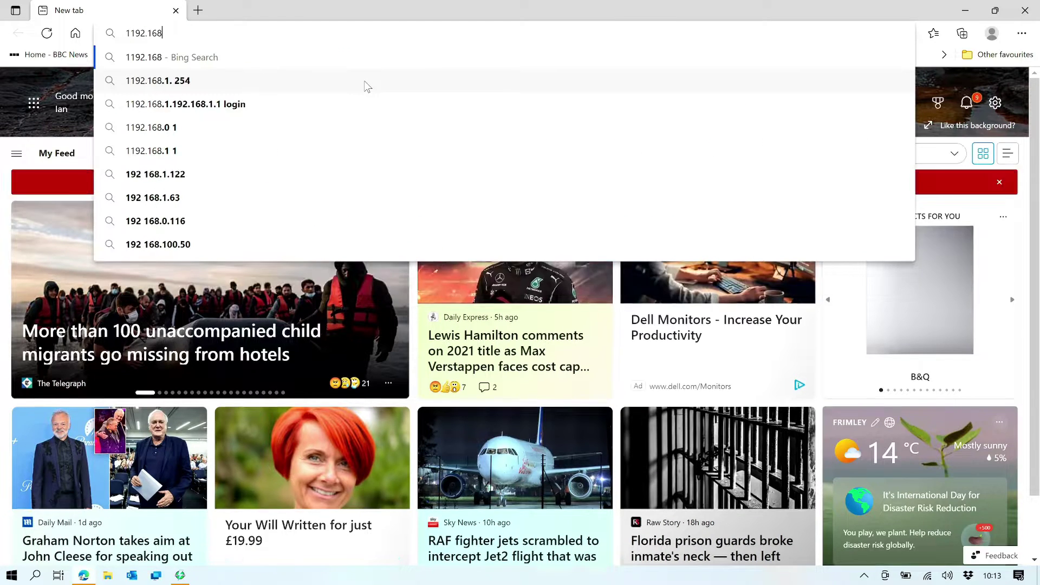
pyautogui.write('.10.179')
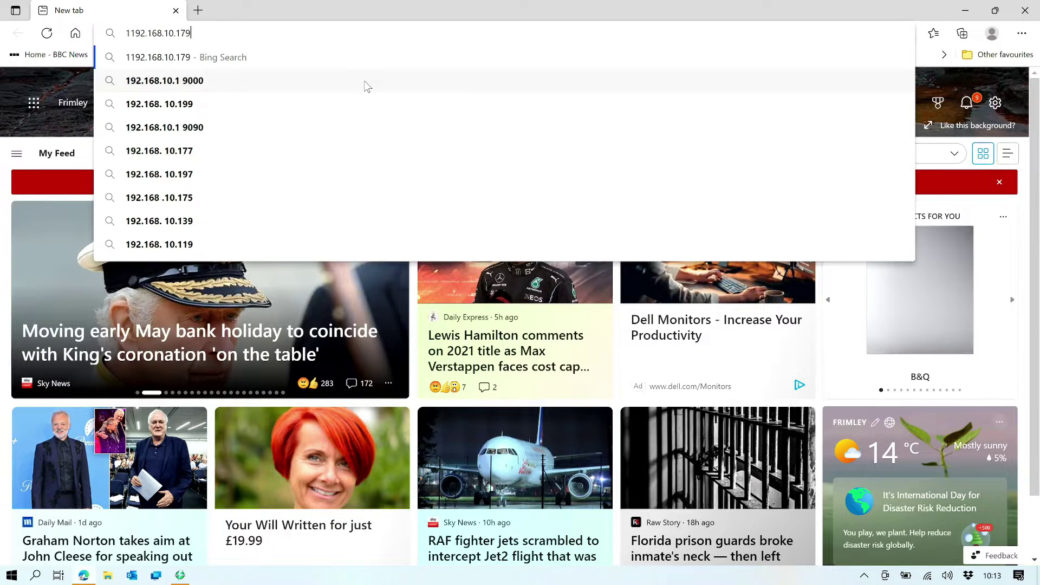
pyautogui.press('Return')
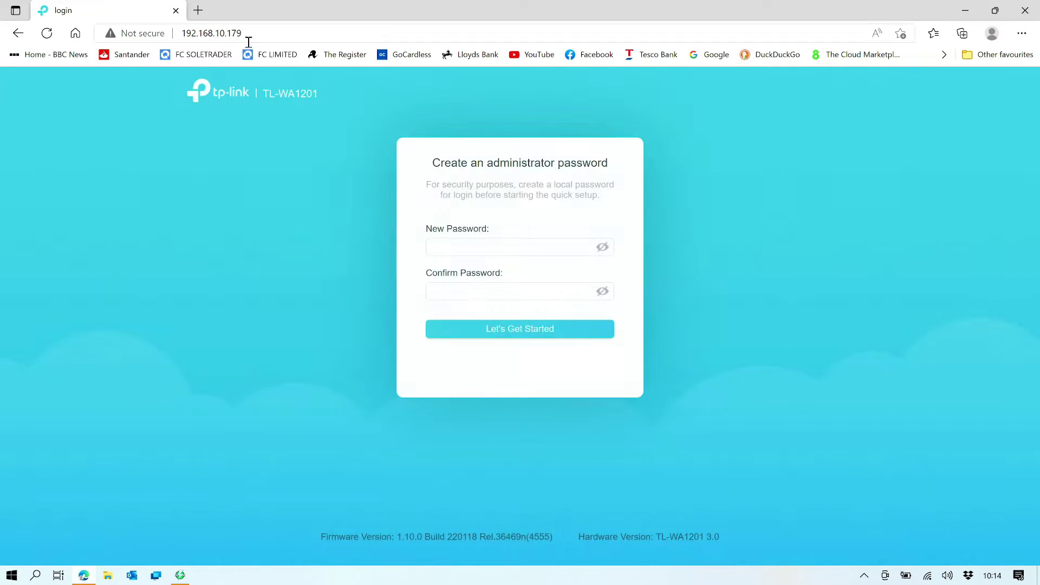
pyautogui.click(445, 248)
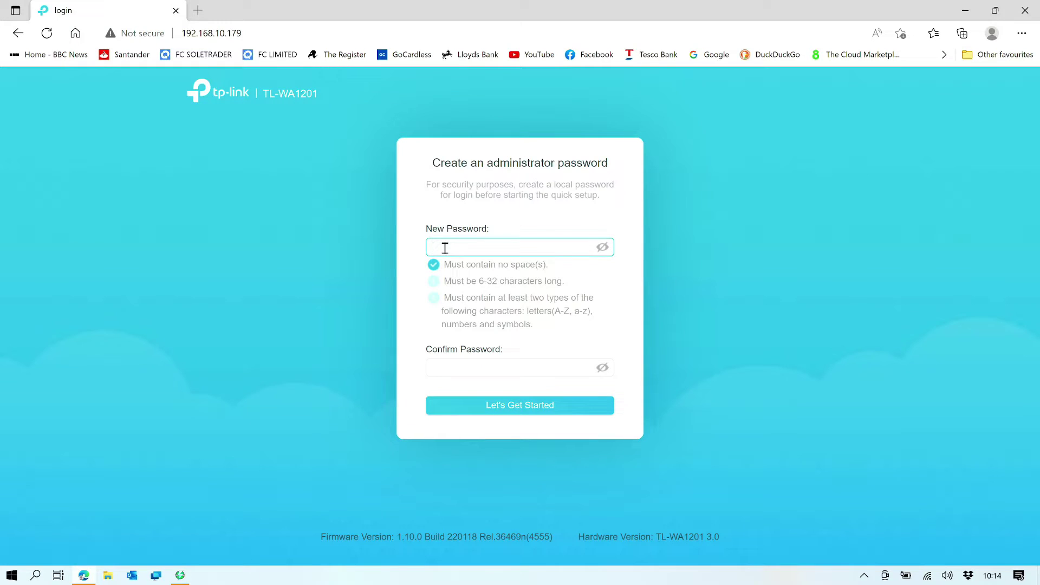
pyautogui.write('••')
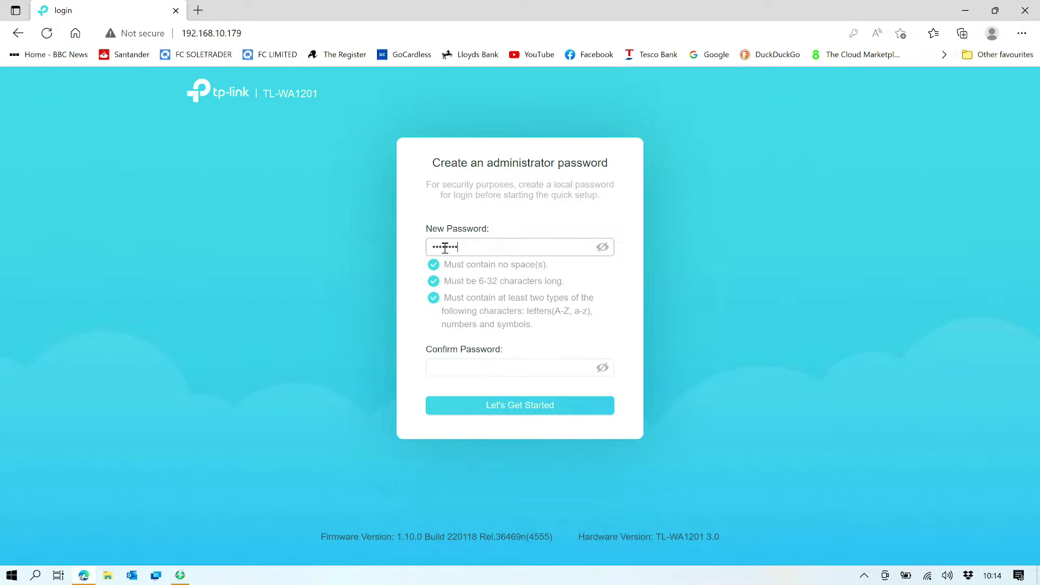
pyautogui.press('Tab')
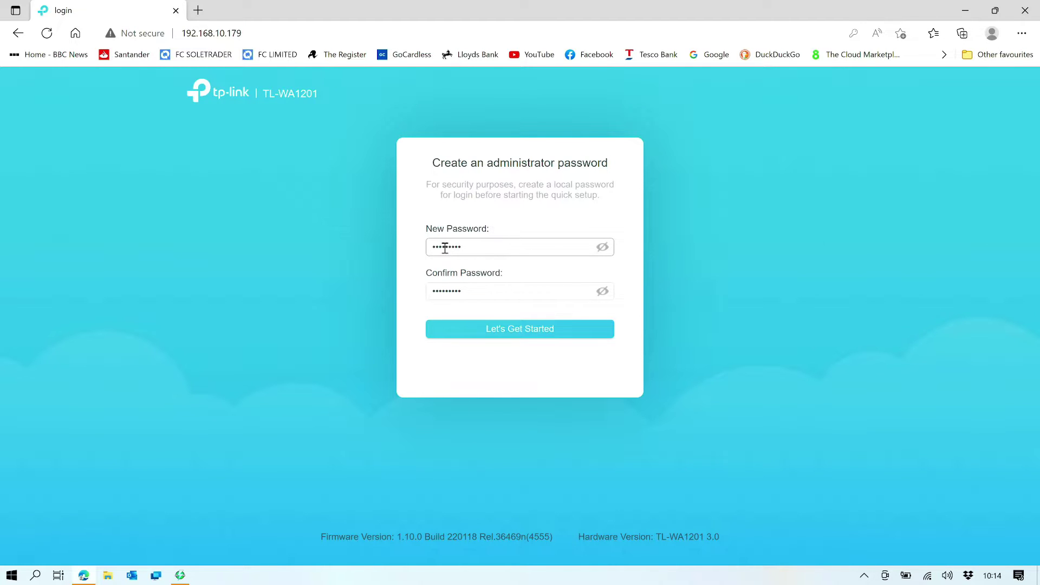
pyautogui.press('Return')
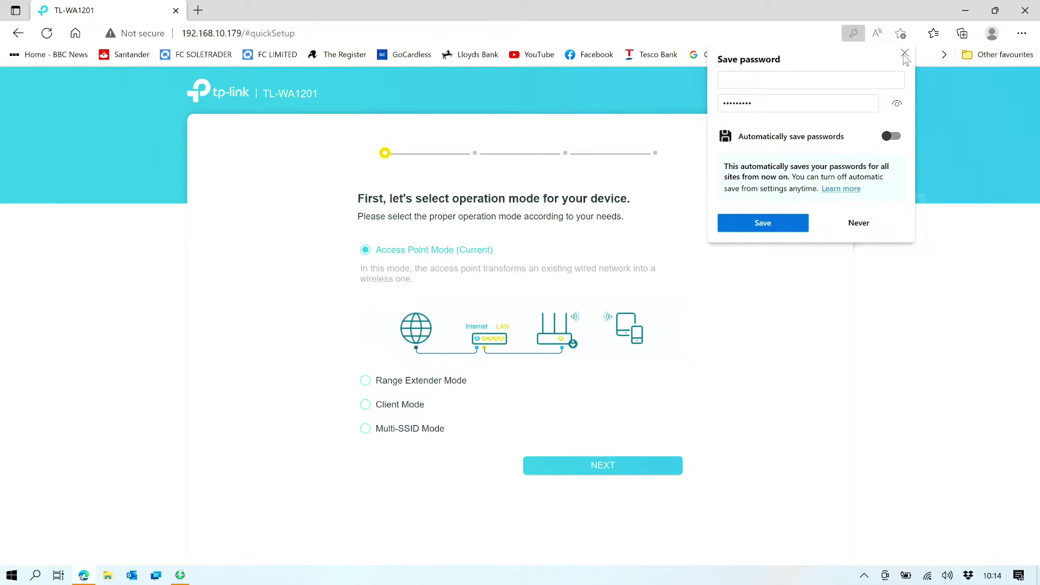
# - Choose Client Mode and keep the (UTC+00:00) Dublin, Lisbon, London time zone
pyautogui.click(904, 54)
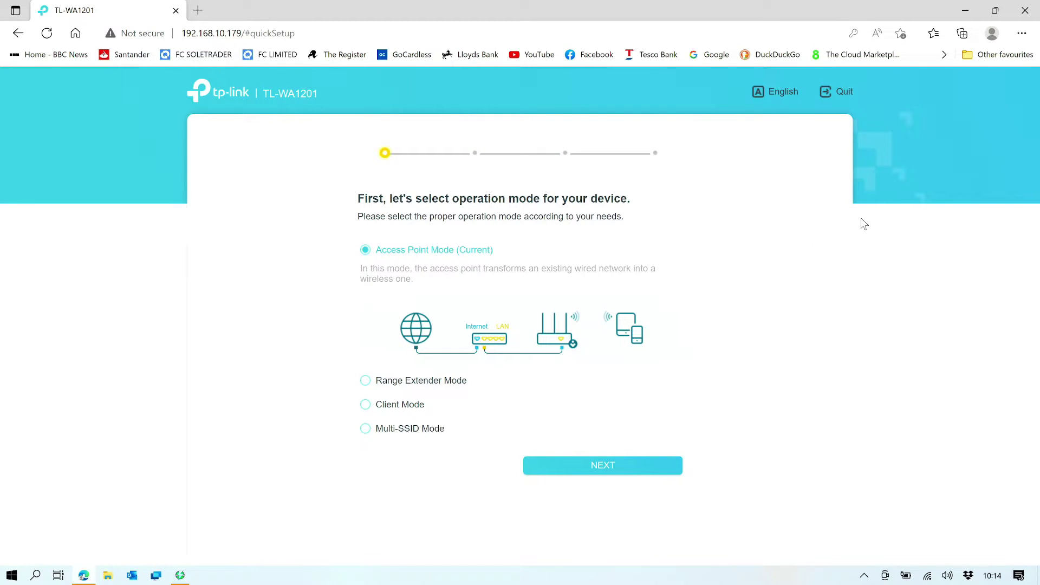
pyautogui.click(369, 407)
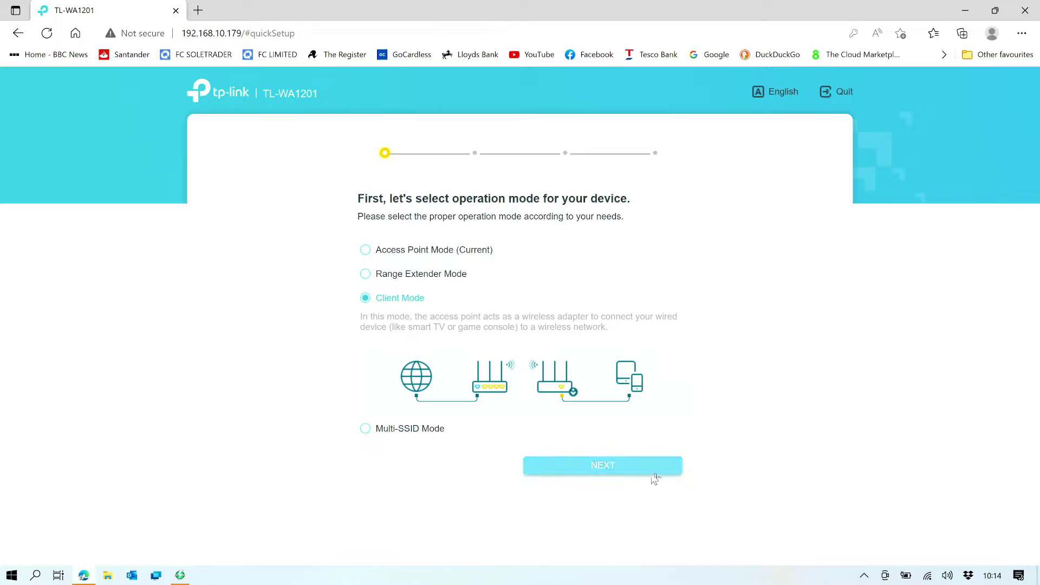
pyautogui.click(606, 475)
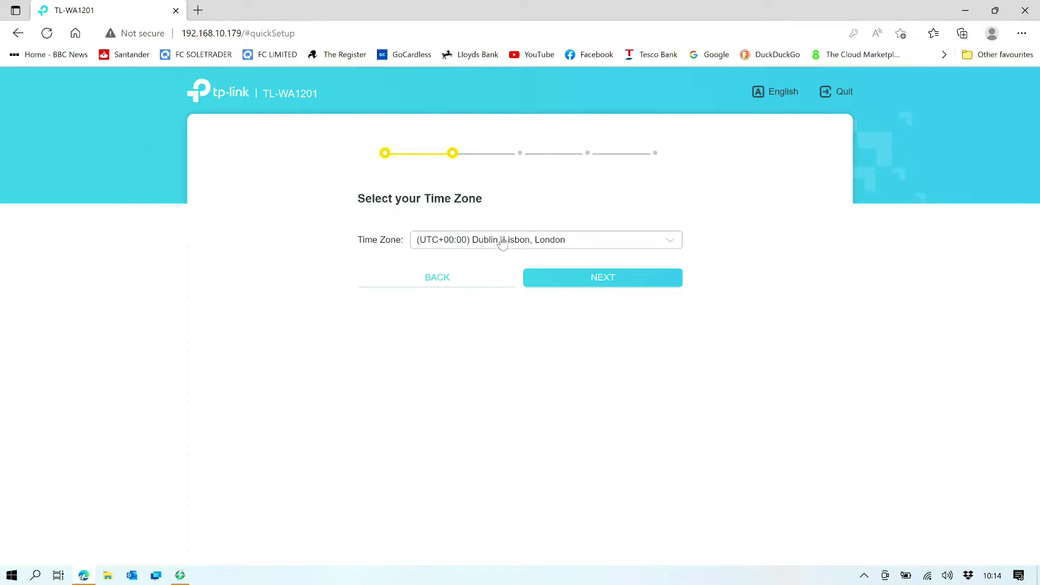
pyautogui.click(597, 278)
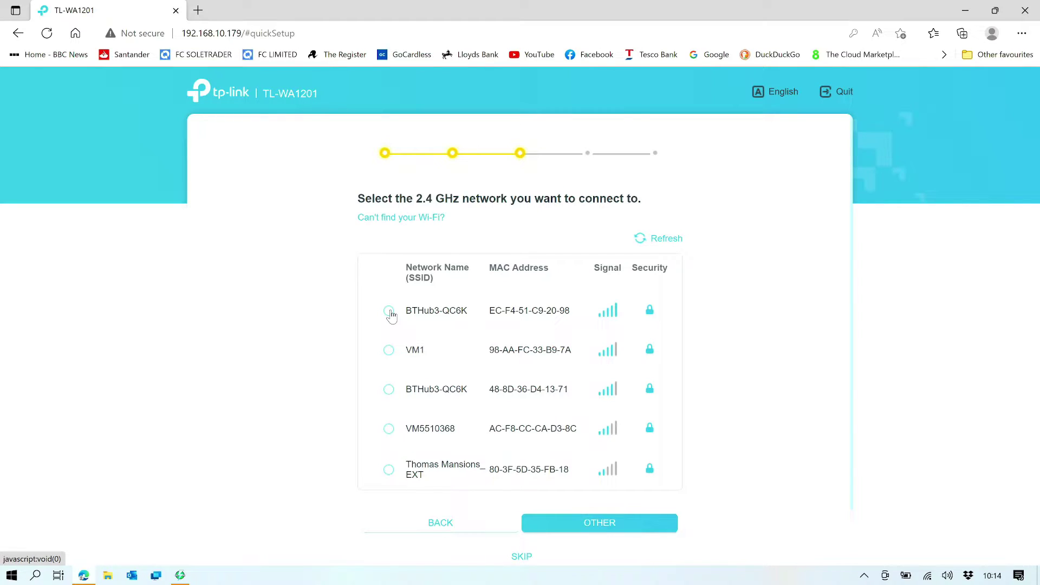
# - Join the 2.4 GHz BTHub3-QC6K network by pasting its Wi-Fi passphrase
pyautogui.scroll(-1, 458, 399)
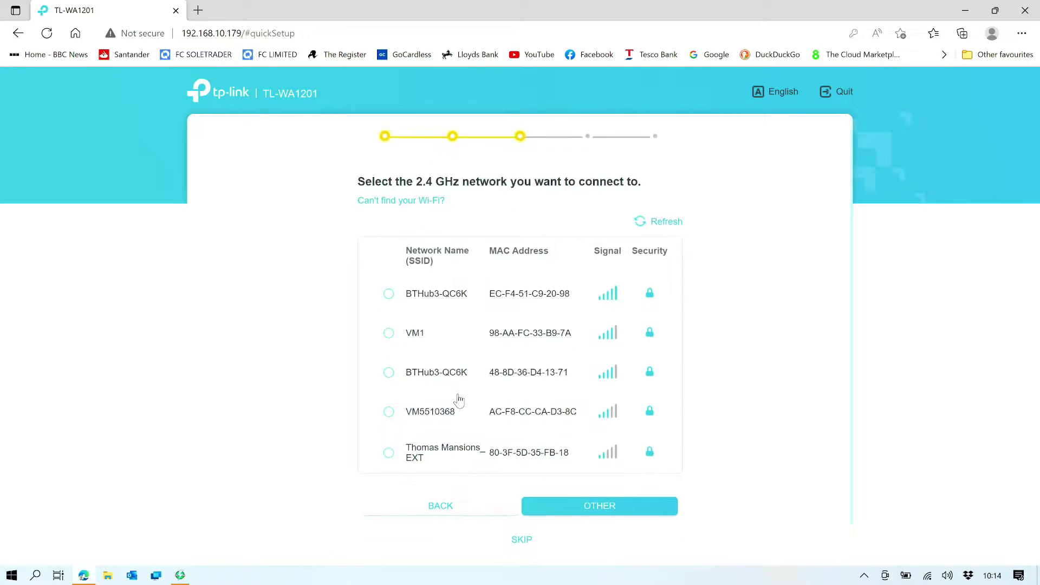
pyautogui.scroll(1, 458, 400)
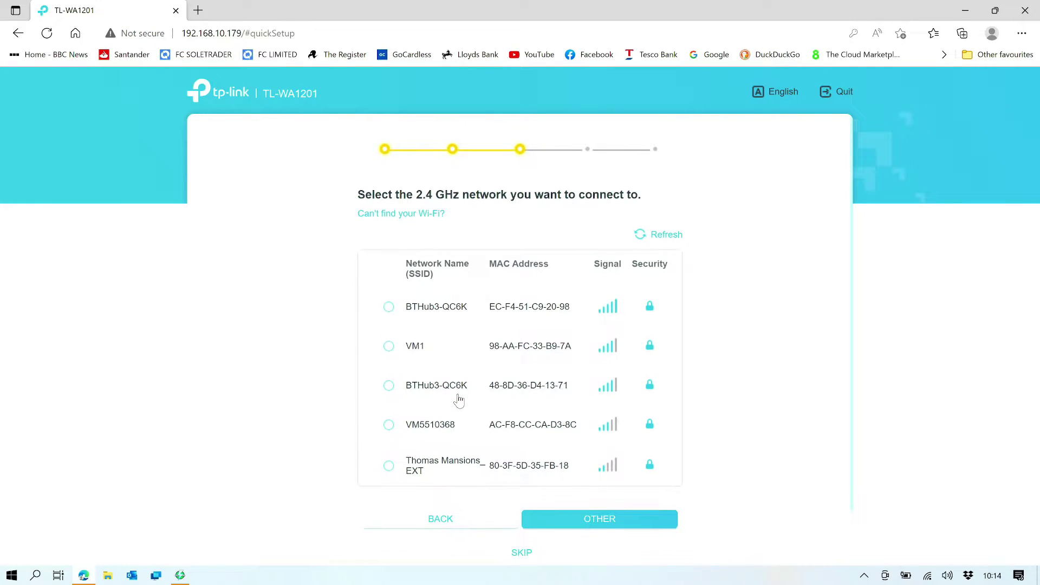
pyautogui.click(389, 311)
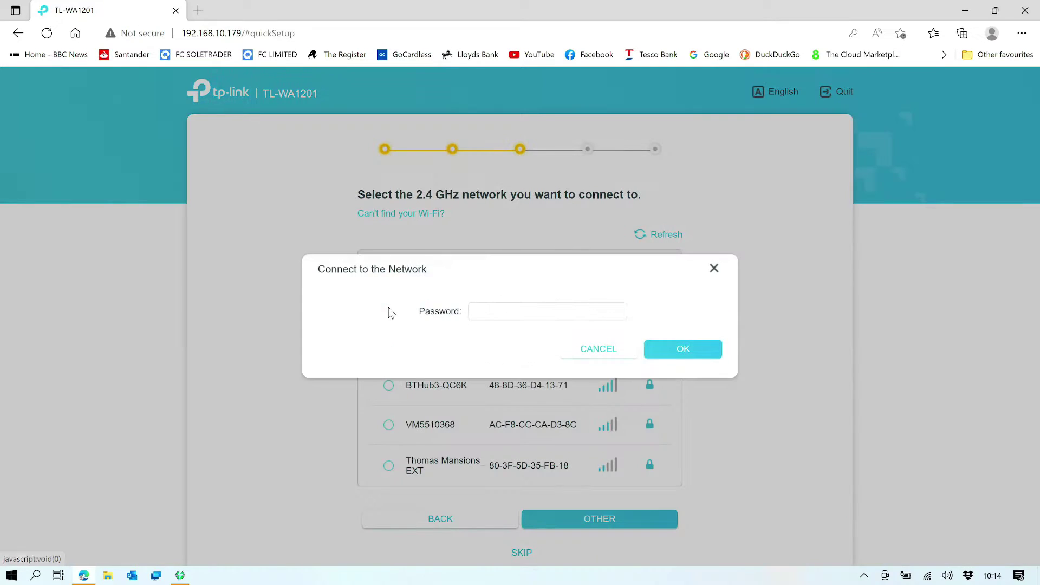
pyautogui.click(517, 317)
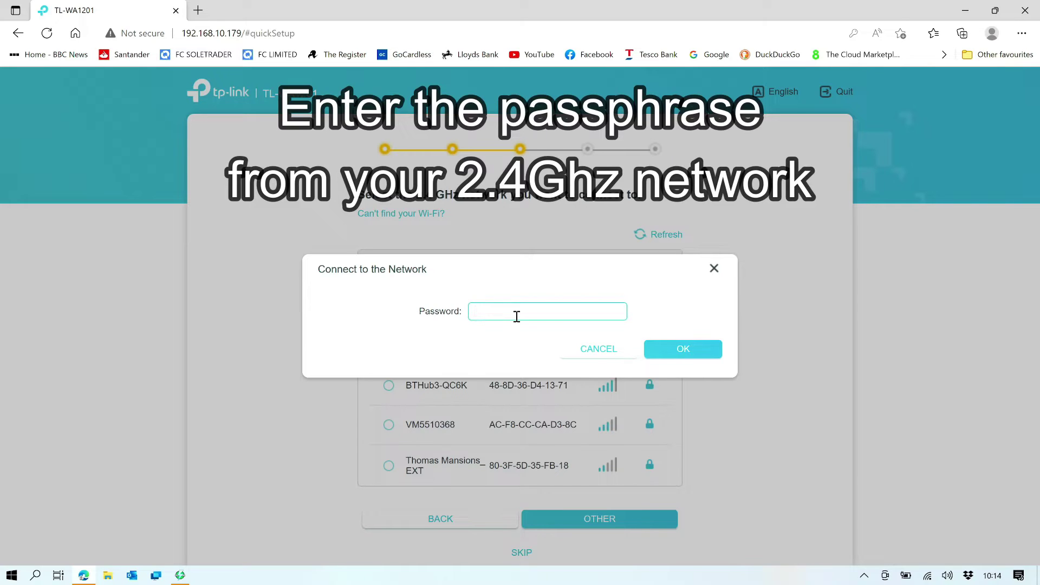
pyautogui.hotkey('ctrl', 'v')
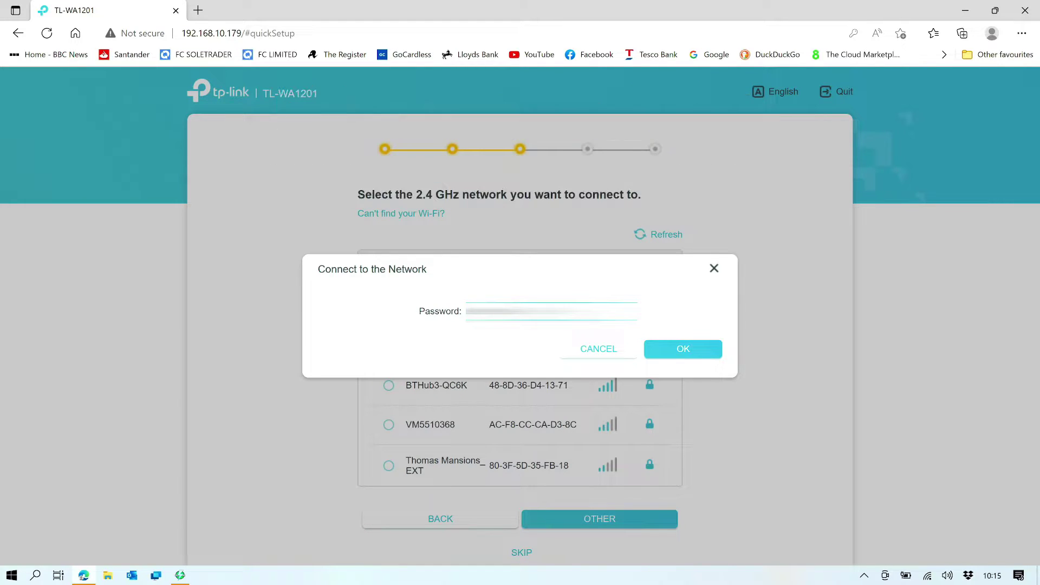
pyautogui.click(681, 352)
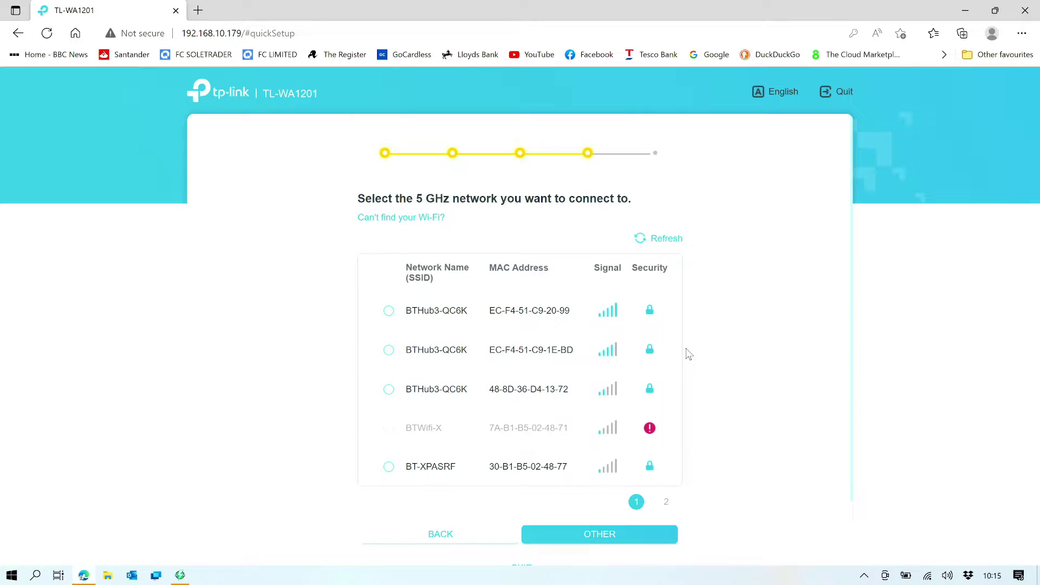
# - Join the 5 GHz BTHub3-QC6K network with its passphrase, then save the summary
pyautogui.click(389, 311)
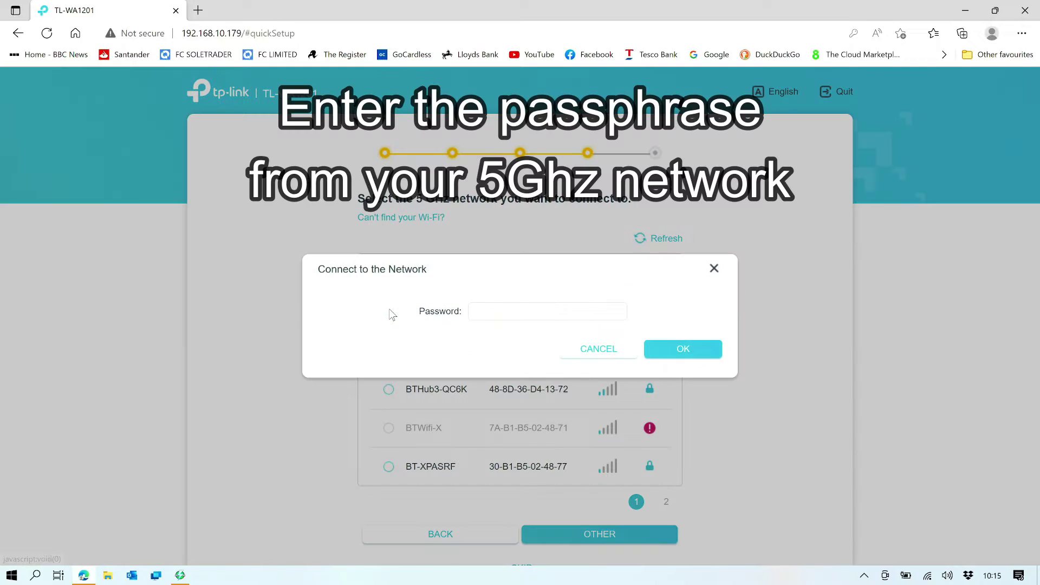
pyautogui.click(504, 309)
pyautogui.hotkey('ctrl', 'v')
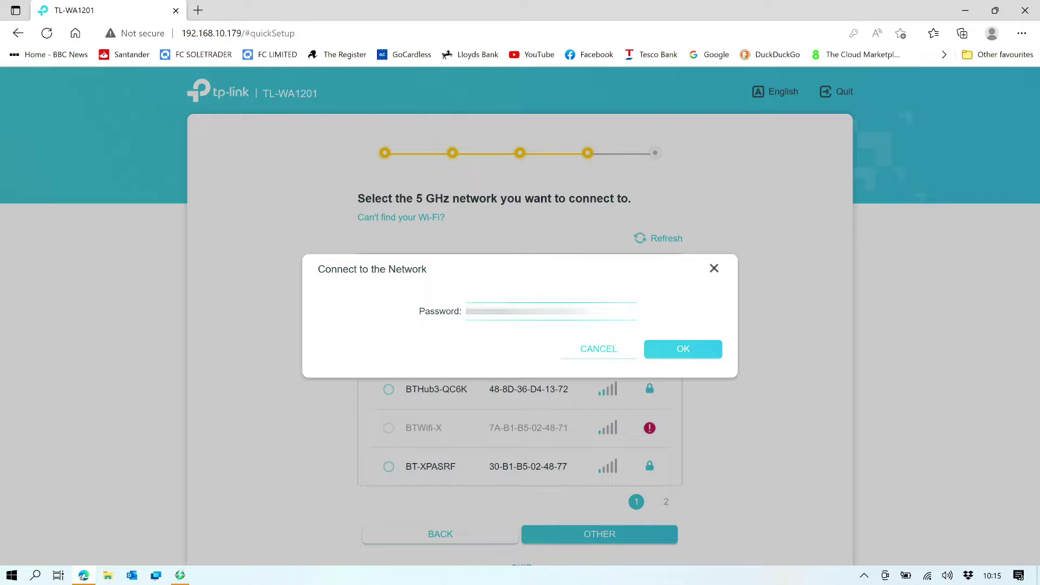
pyautogui.click(675, 351)
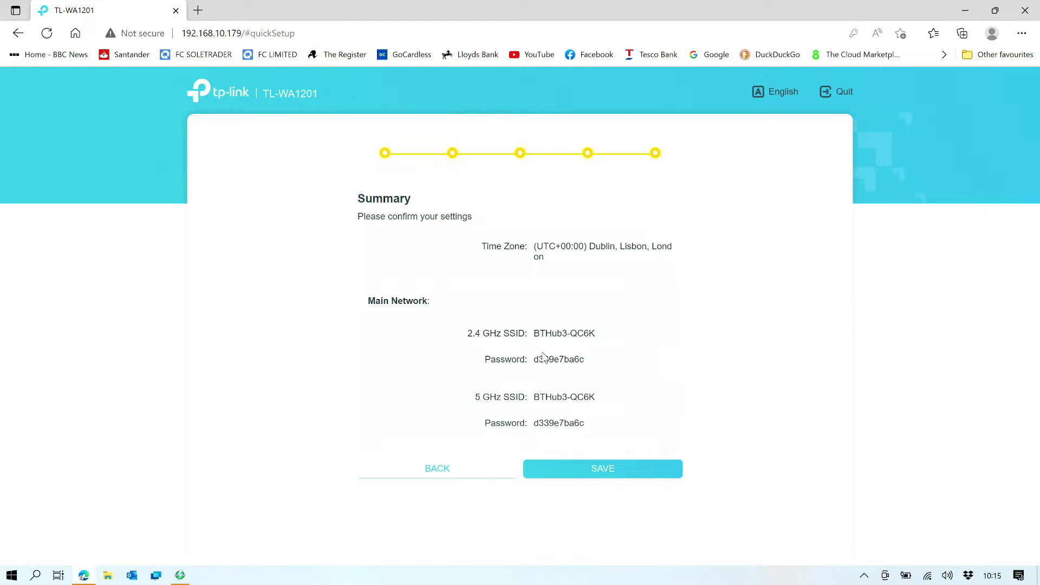
pyautogui.click(611, 474)
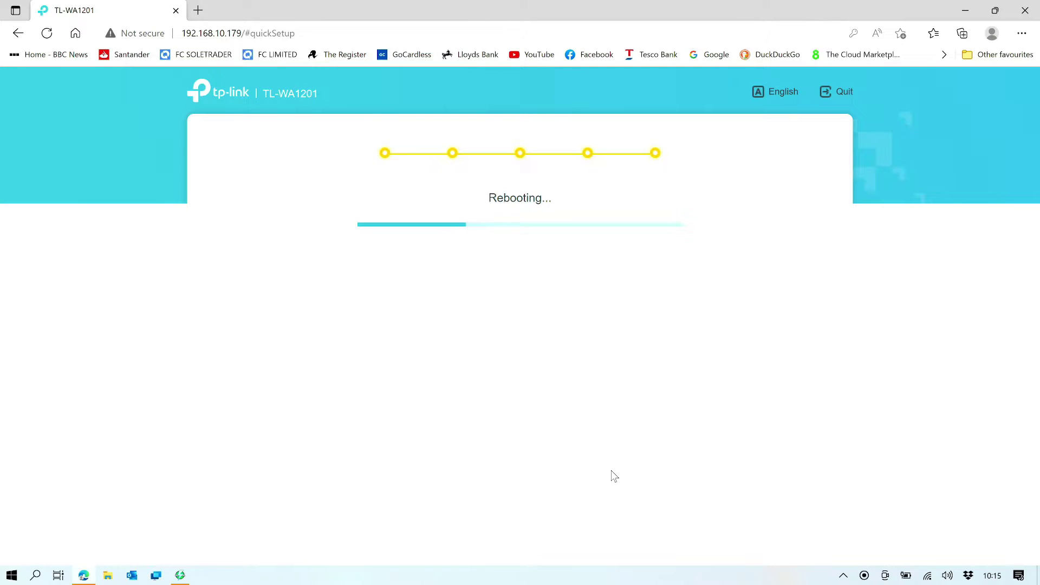
# - Turn off the laptop's Wi-Fi from the network flyout while the access point reboots
pyautogui.click(927, 580)
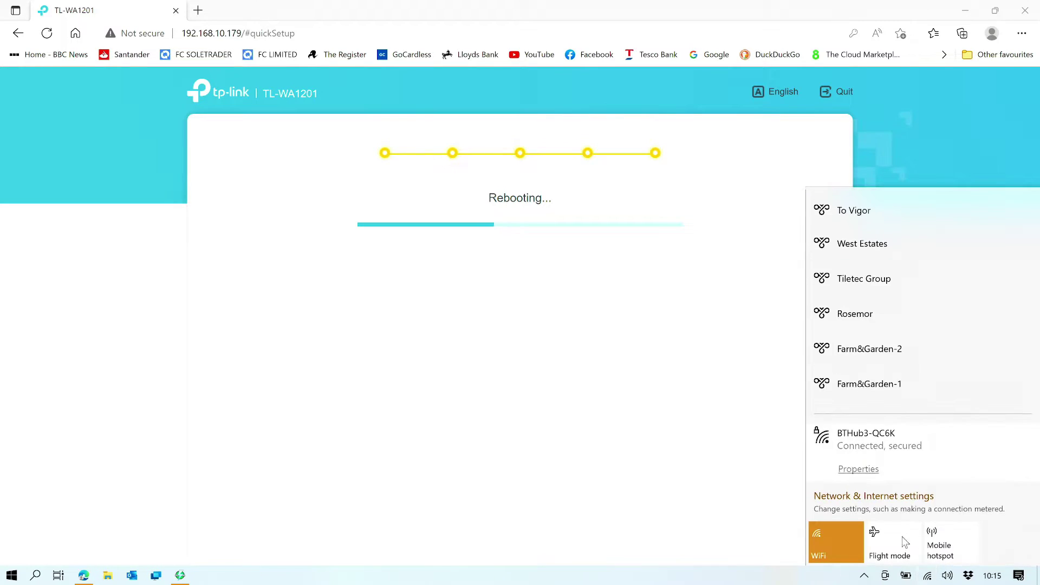
pyautogui.click(839, 538)
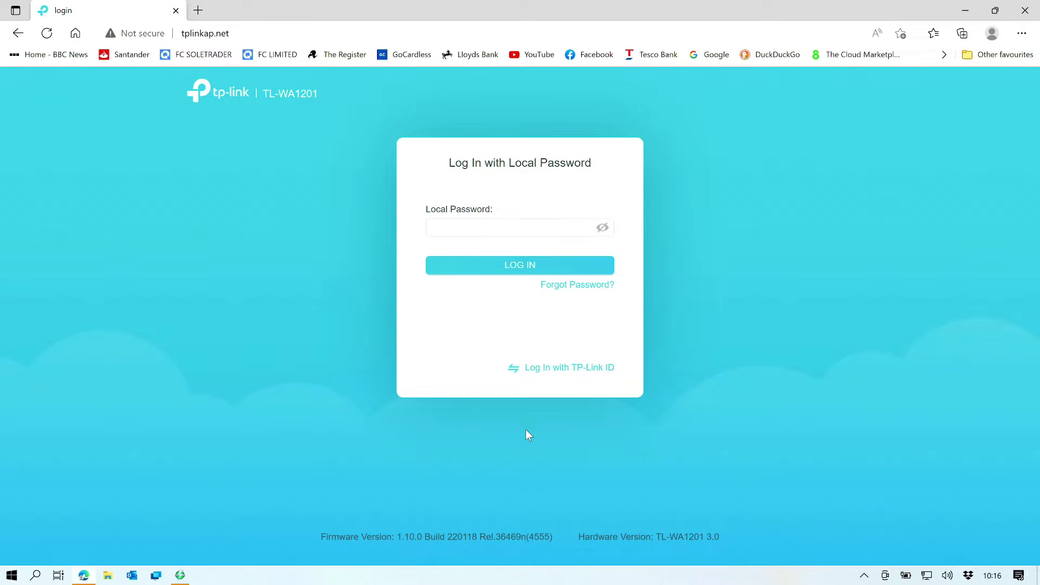
# - Log in with the local password and decline Edge's offer to save it
pyautogui.click(527, 228)
pyautogui.write('••••')
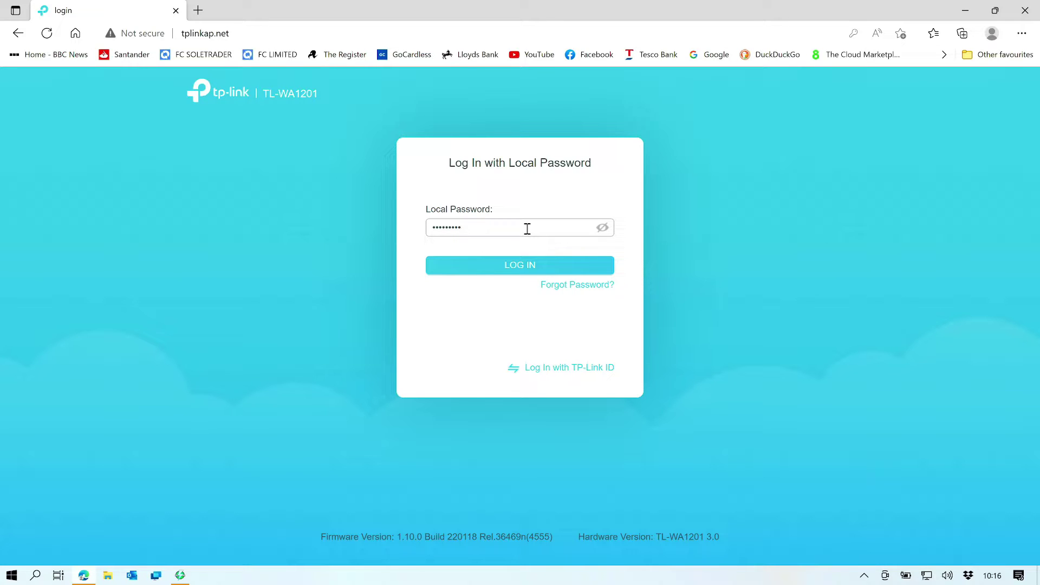
pyautogui.press('Return')
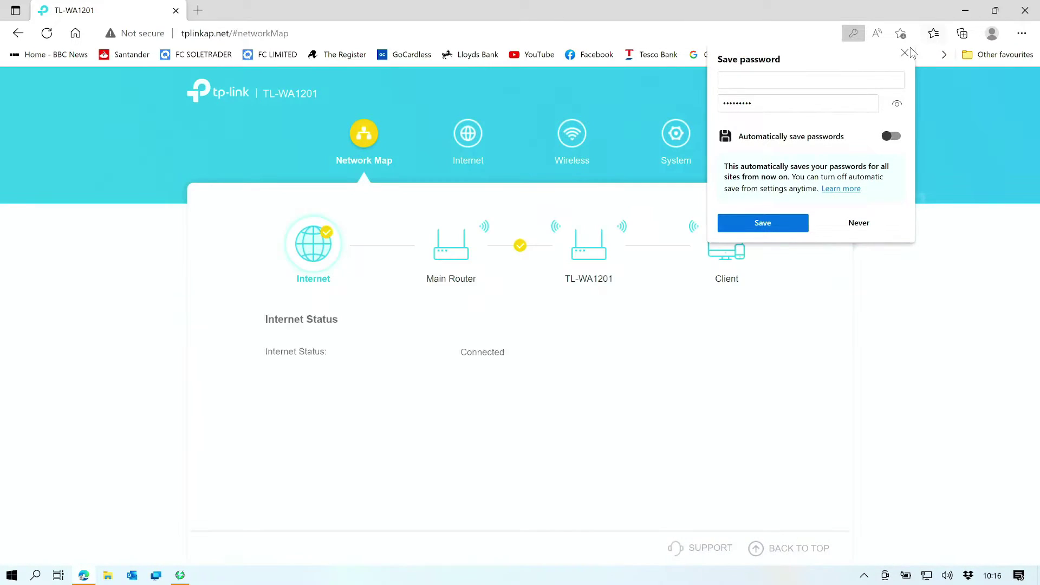
pyautogui.click(907, 52)
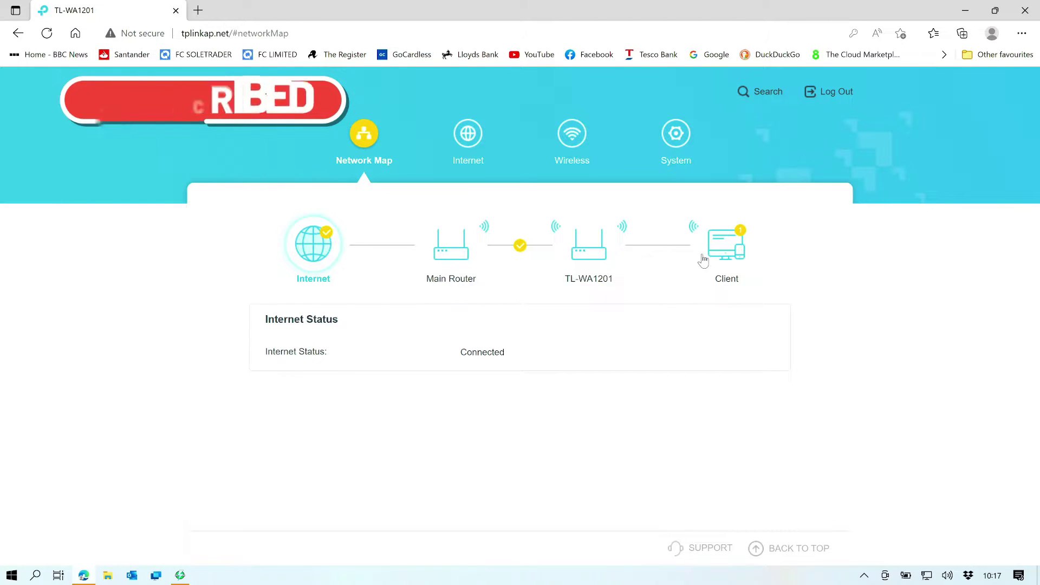
# - Review the LAN settings, then the DHCP Server pool 192.168.10.100–192.168.10.249
pyautogui.click(486, 145)
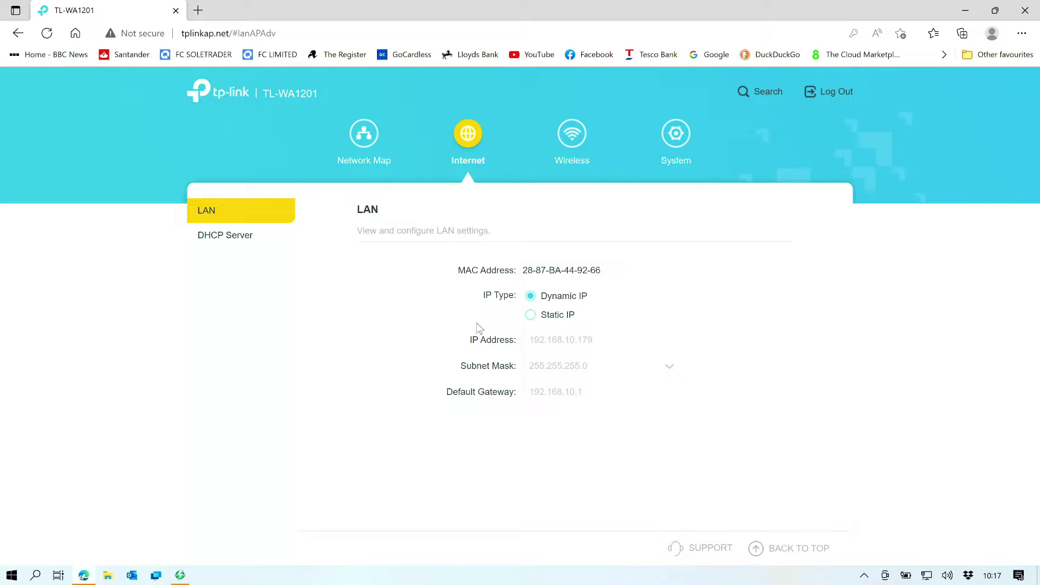
pyautogui.click(255, 237)
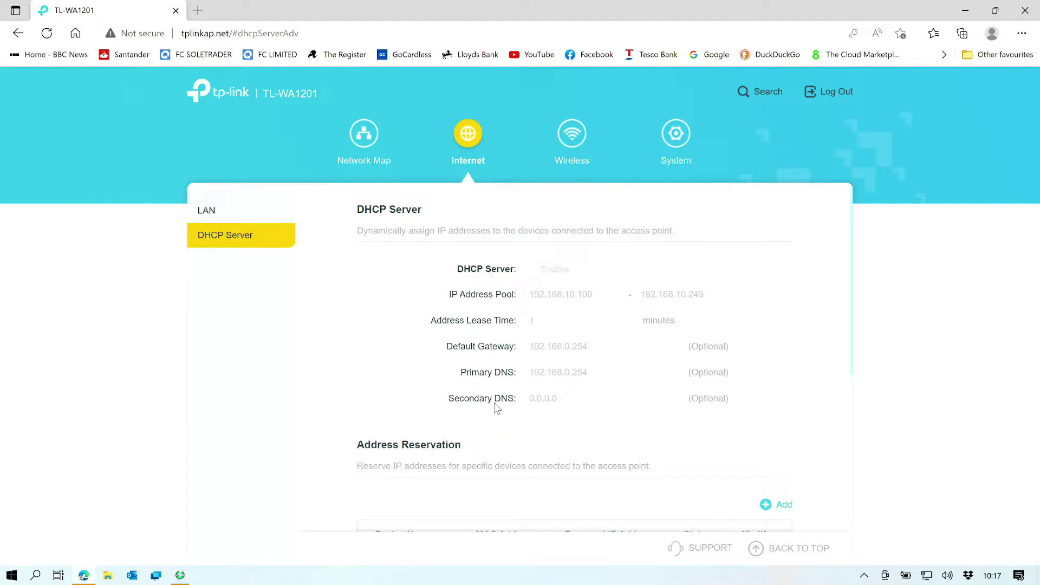
pyautogui.scroll(-5, 386, 369)
pyautogui.scroll(1, 386, 369)
pyautogui.scroll(-1, 386, 369)
pyautogui.scroll(5, 387, 373)
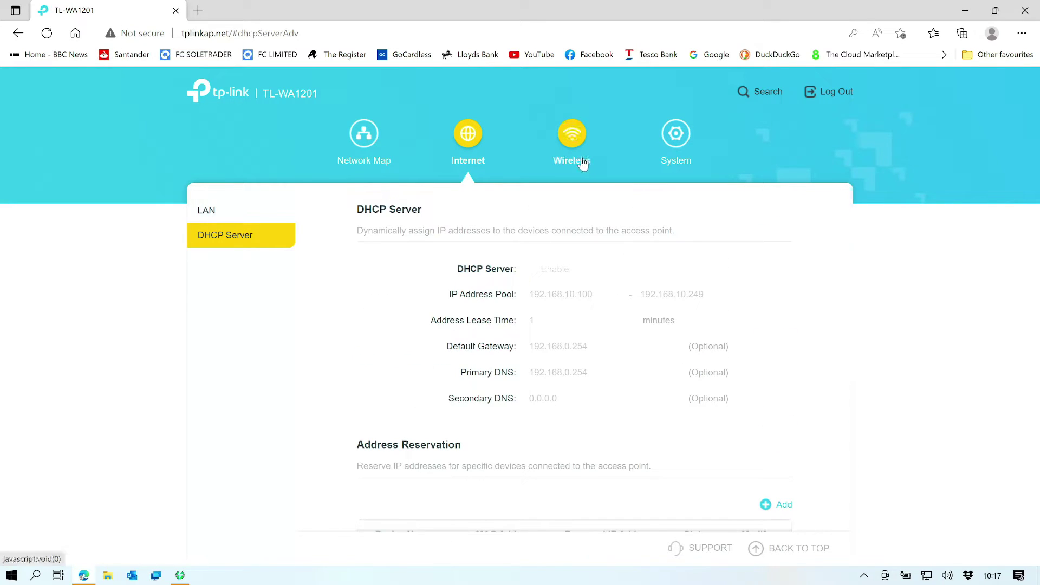
# - Tick Lock to AP for both the 2.4 GHz and 5 GHz BTHub3-QC6K connections
pyautogui.click(575, 136)
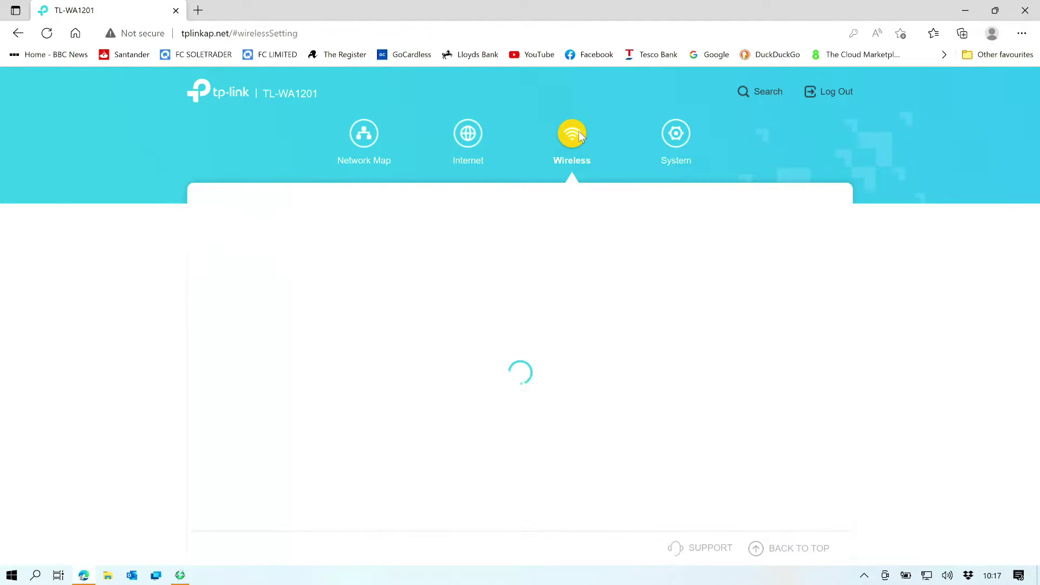
pyautogui.scroll(-1, 703, 251)
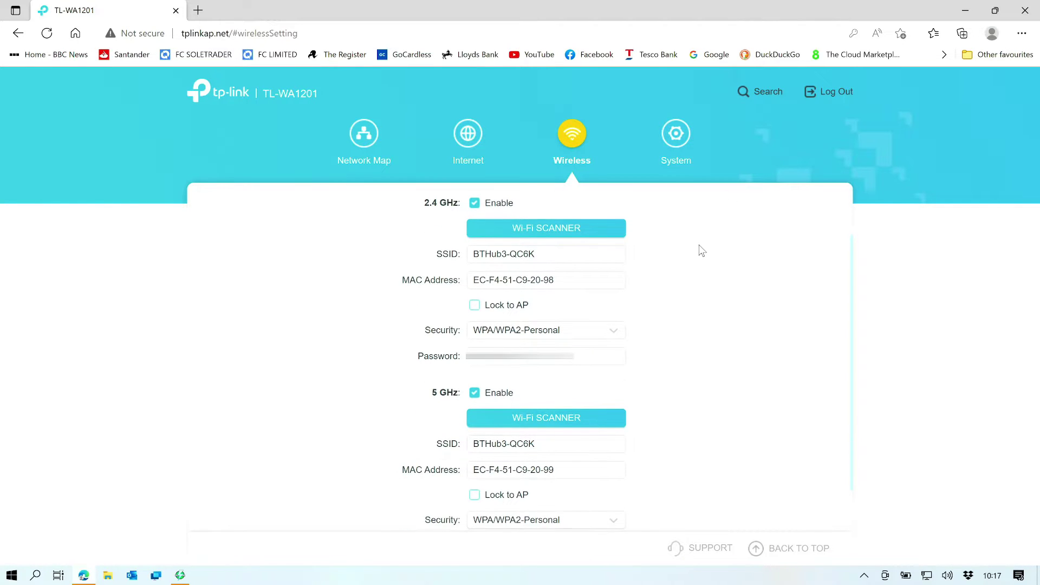
pyautogui.scroll(1, 702, 251)
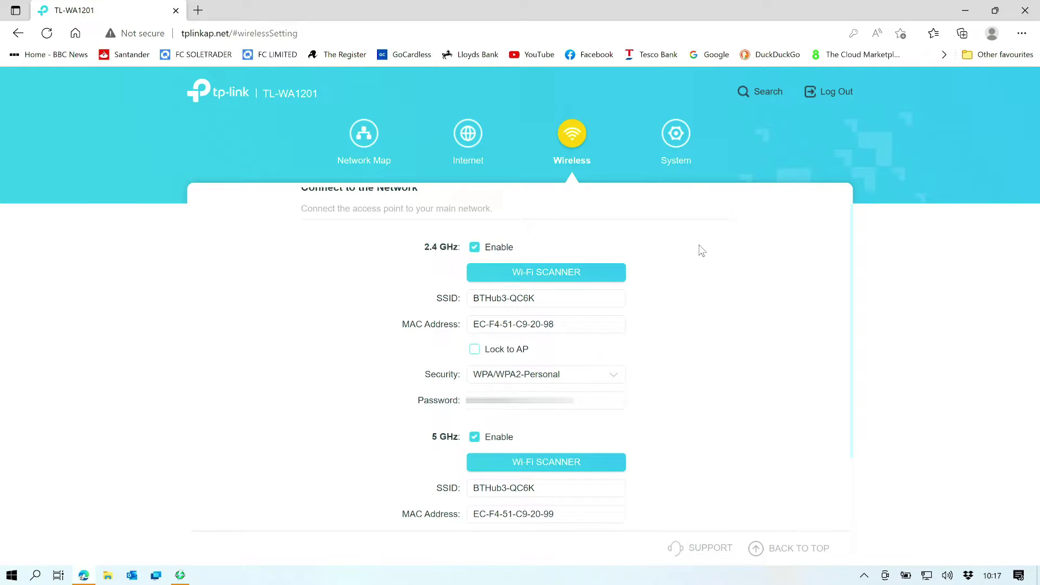
pyautogui.scroll(-1, 702, 251)
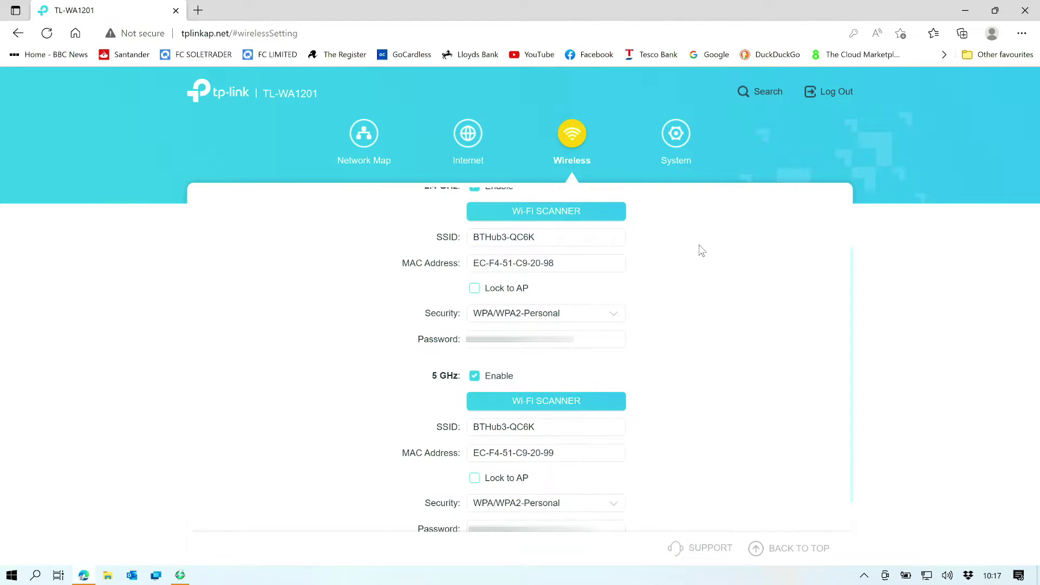
pyautogui.scroll(1, 703, 251)
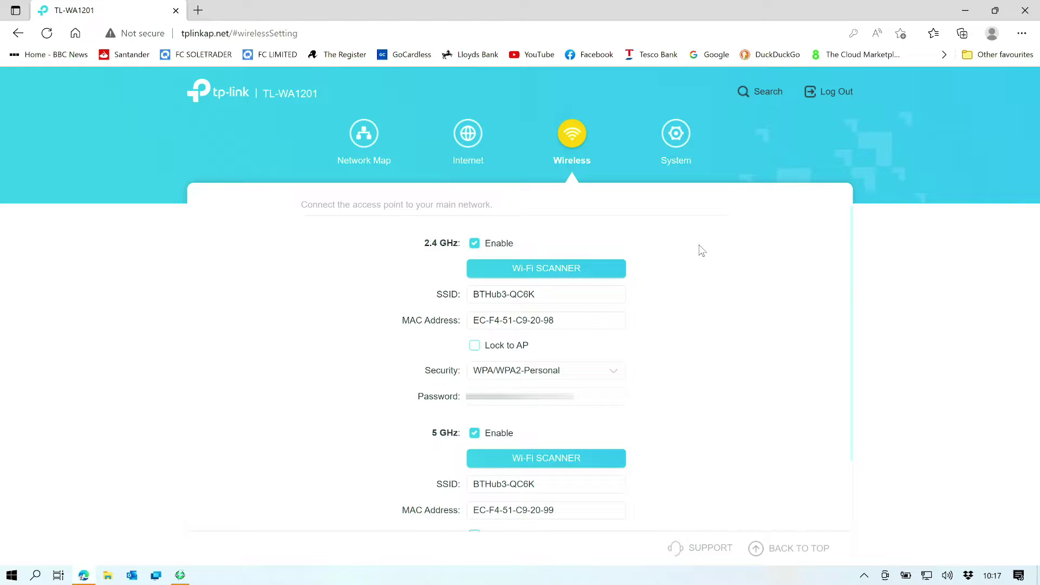
pyautogui.click(475, 347)
pyautogui.scroll(-1, 579, 388)
pyautogui.scroll(-2, 578, 388)
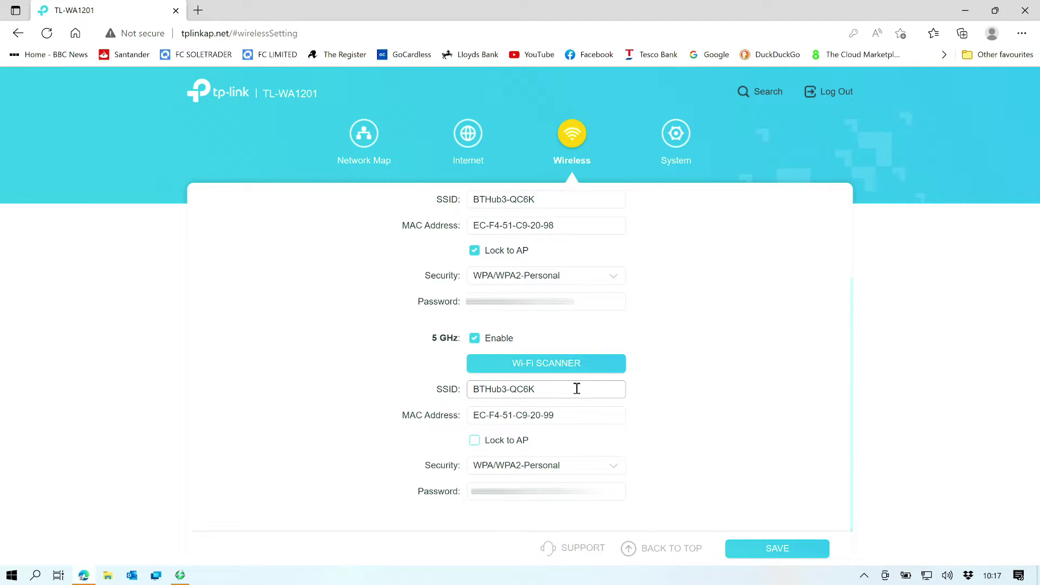
pyautogui.click(482, 441)
# - Check the 2.4 GHz security options without changing them, then save the Lock to AP settings
pyautogui.scroll(4, 696, 365)
pyautogui.scroll(-4, 698, 366)
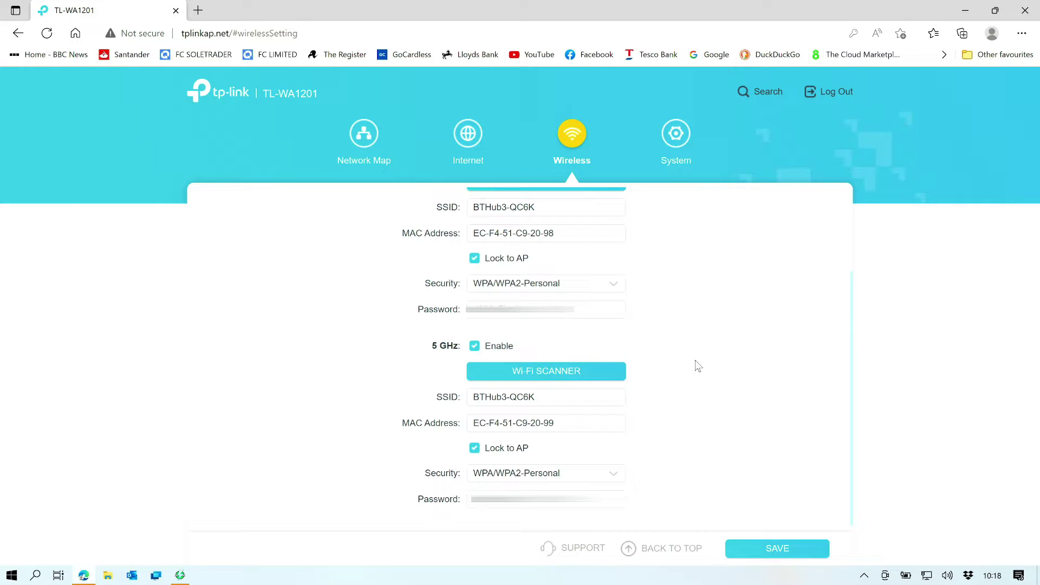
pyautogui.scroll(-1, 774, 397)
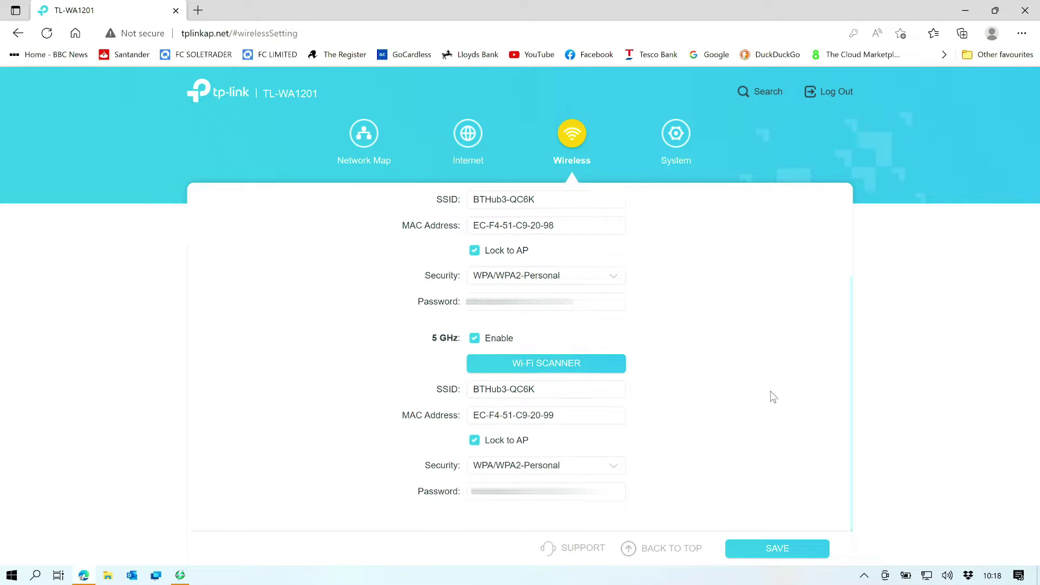
pyautogui.click(574, 281)
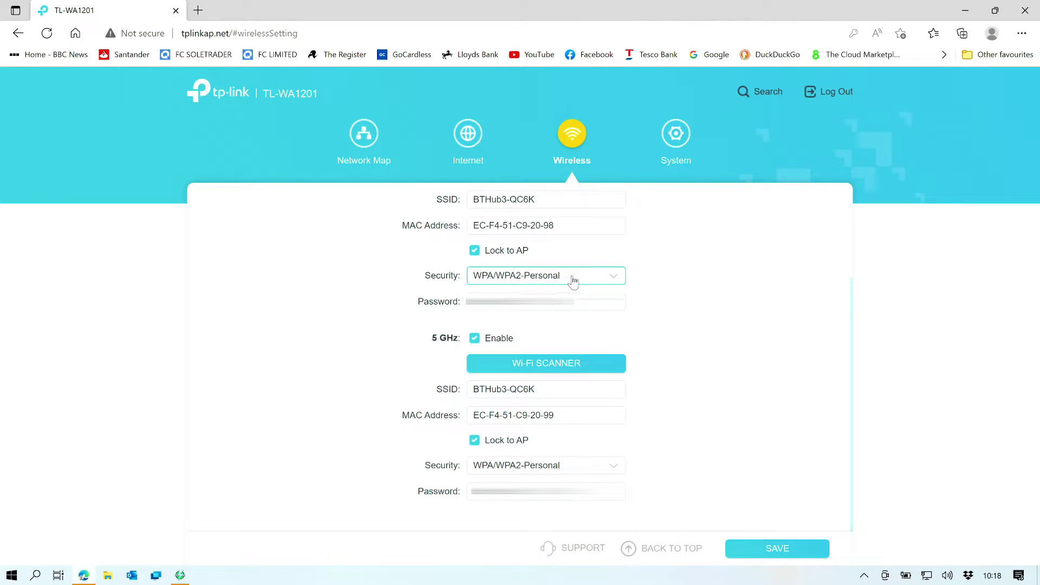
pyautogui.click(675, 321)
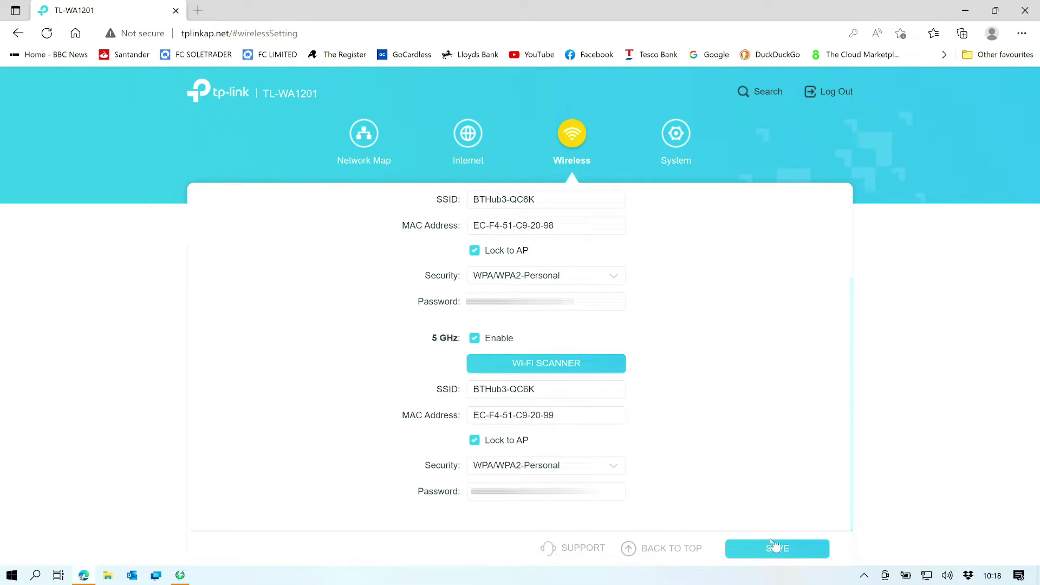
pyautogui.click(776, 557)
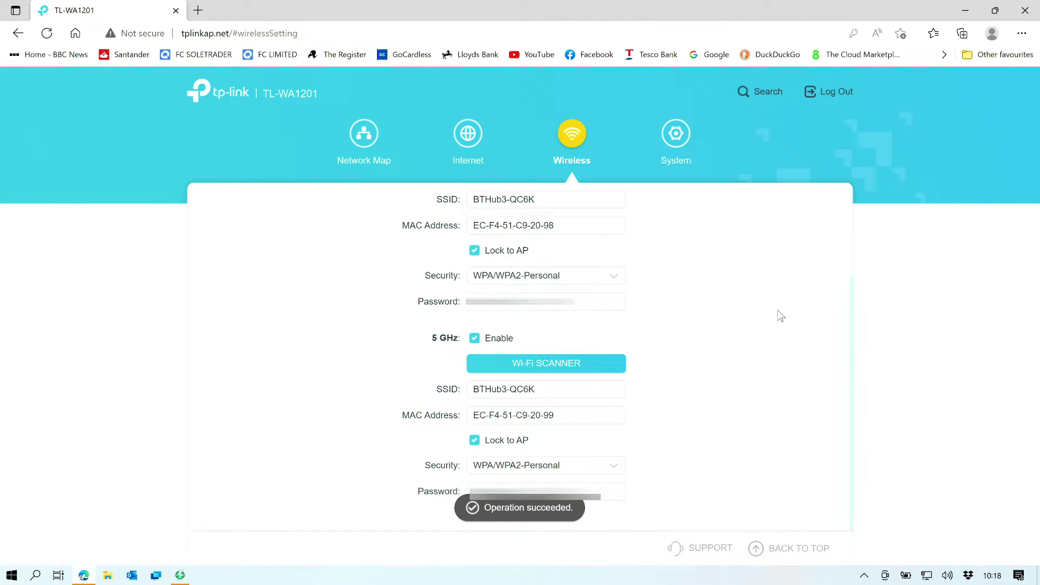
pyautogui.scroll(3, 776, 379)
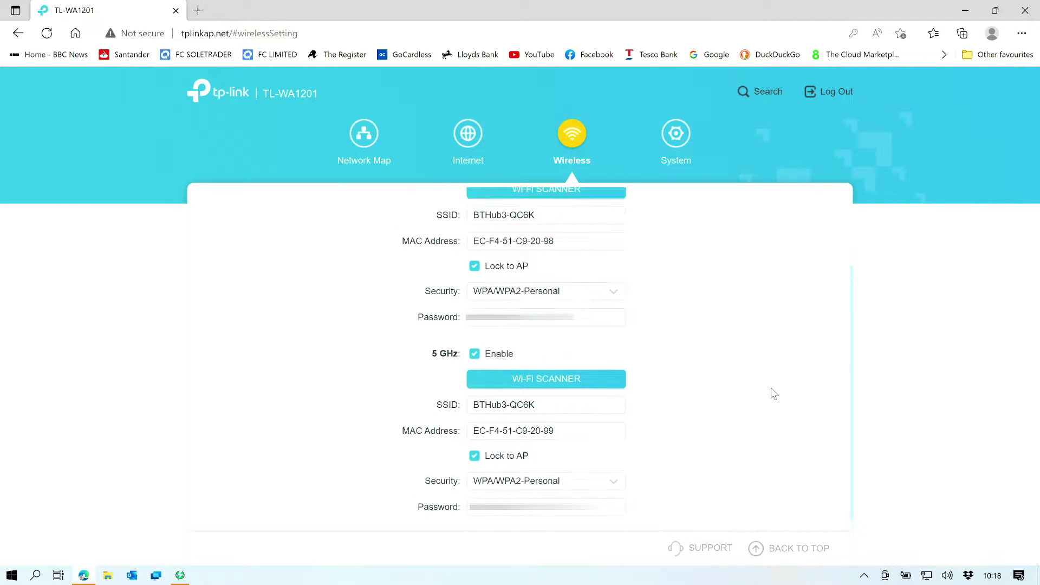
pyautogui.scroll(-1, 774, 394)
pyautogui.scroll(1, 774, 394)
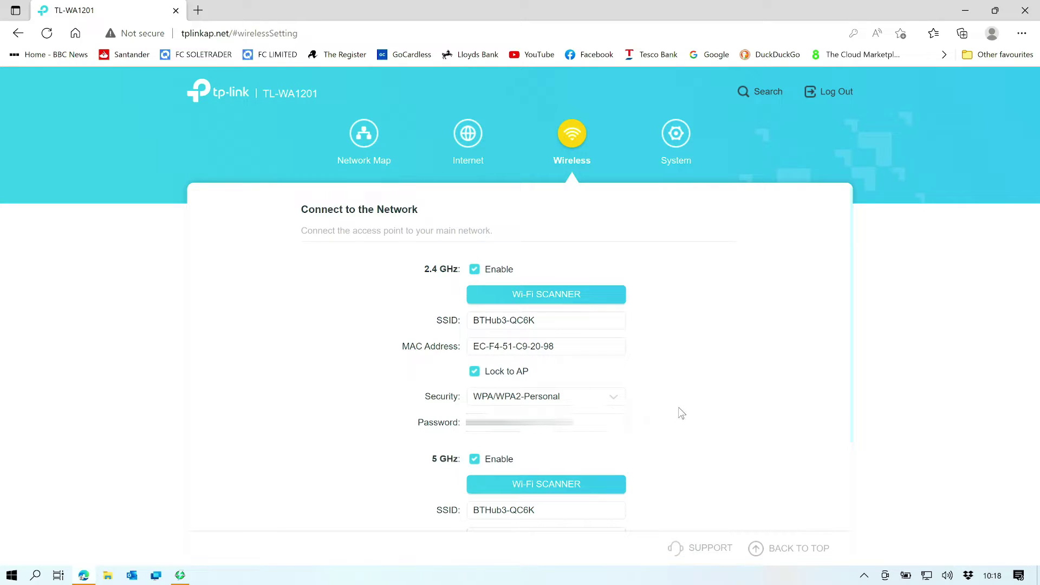
pyautogui.scroll(-2, 681, 413)
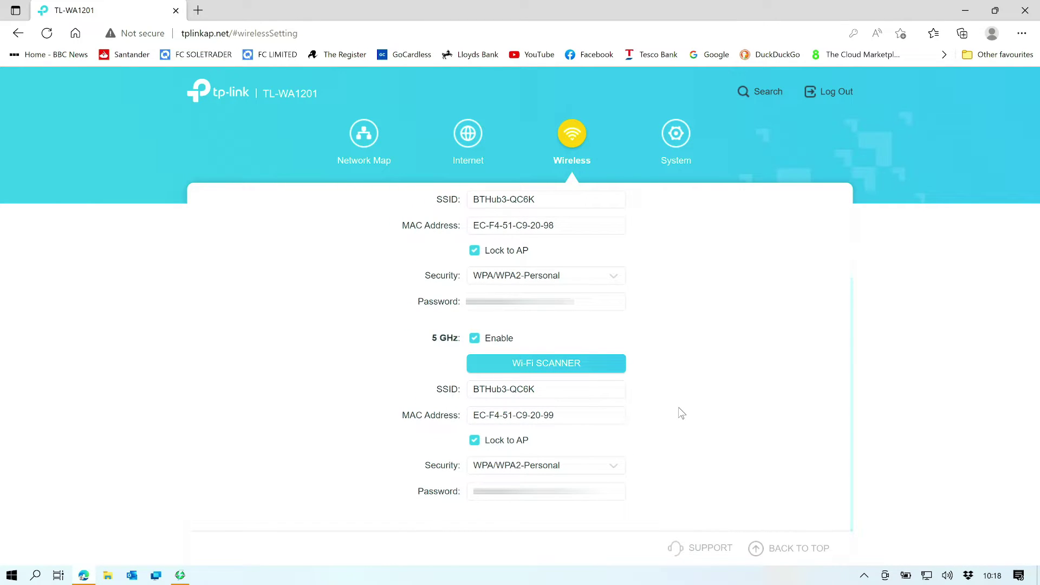
pyautogui.scroll(1, 681, 414)
pyautogui.scroll(2, 682, 413)
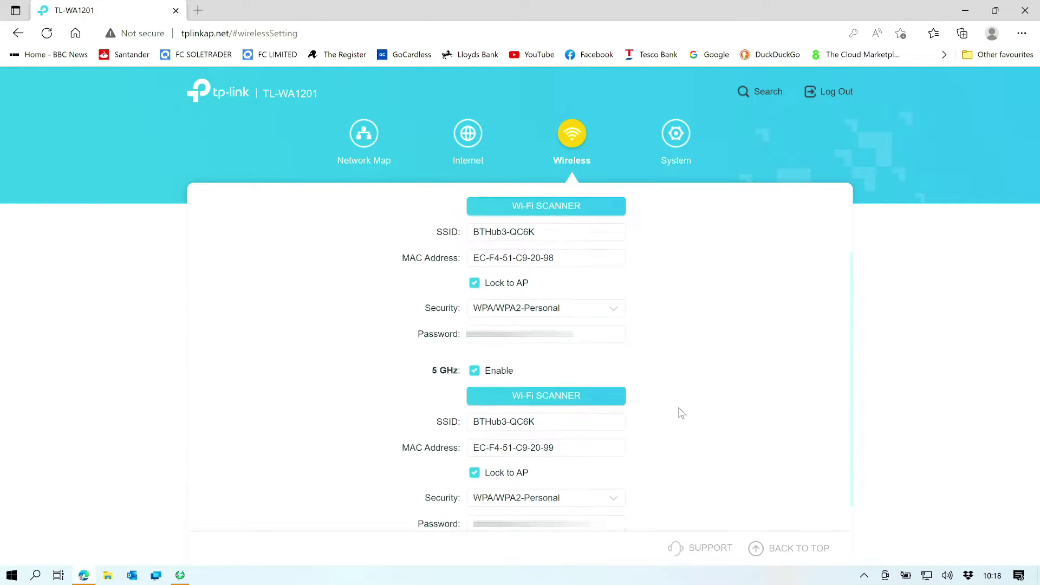
# - Enable Daylight Saving Time under System > Time & Language and save the setting
pyautogui.click(684, 137)
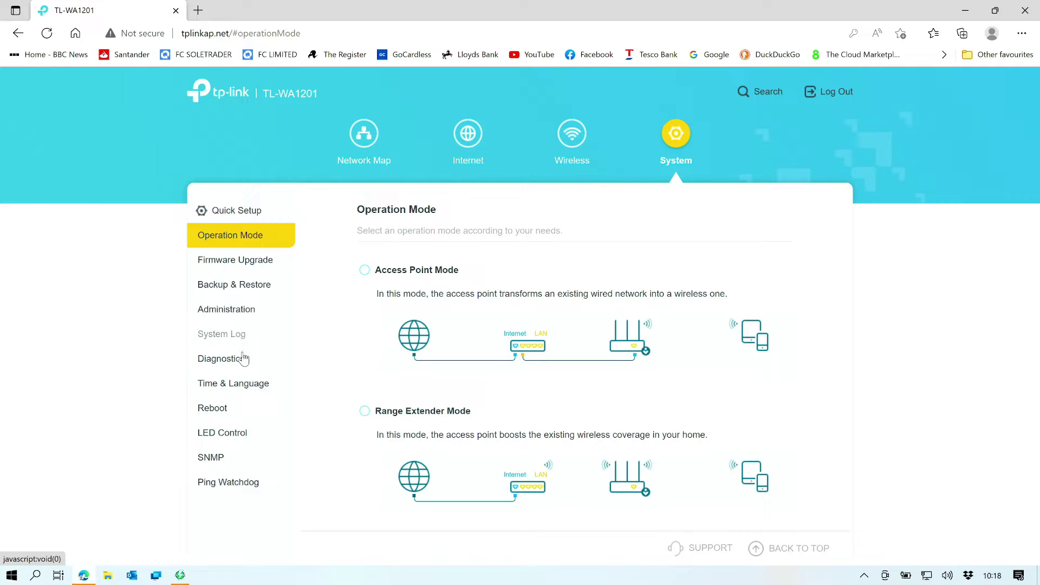
pyautogui.click(243, 388)
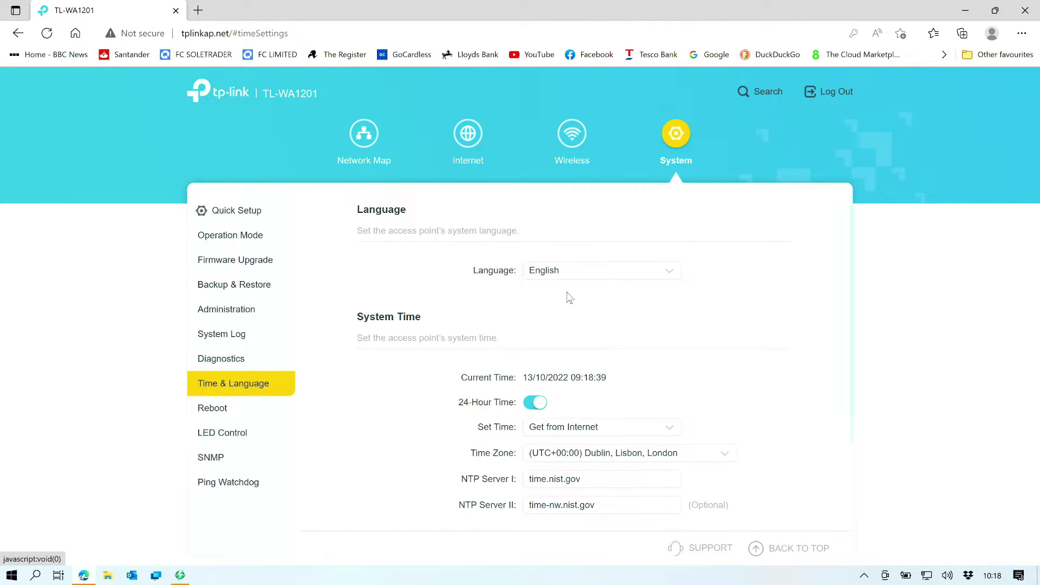
pyautogui.scroll(-2, 567, 297)
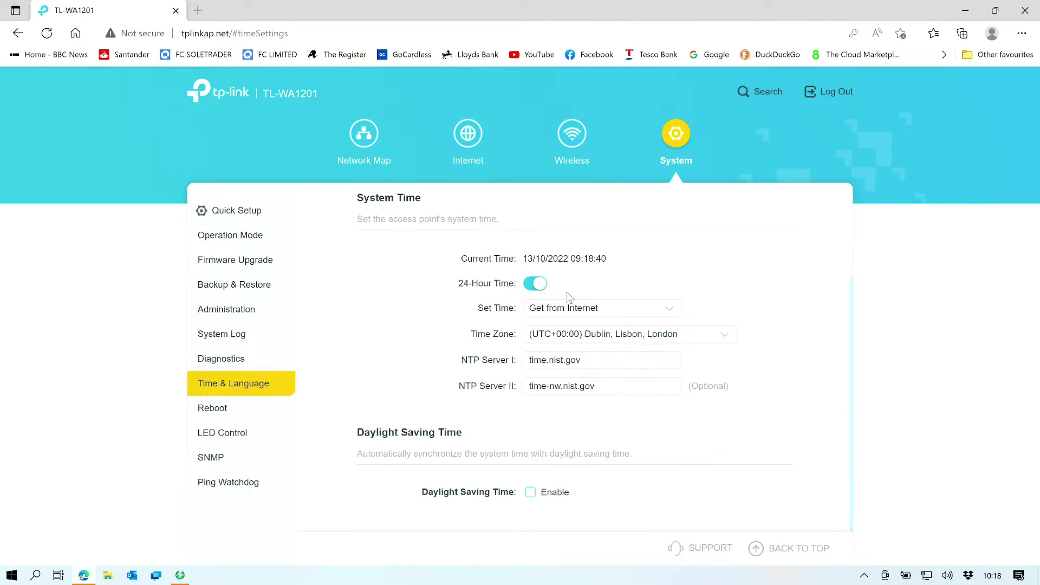
pyautogui.click(530, 493)
pyautogui.scroll(-3, 718, 417)
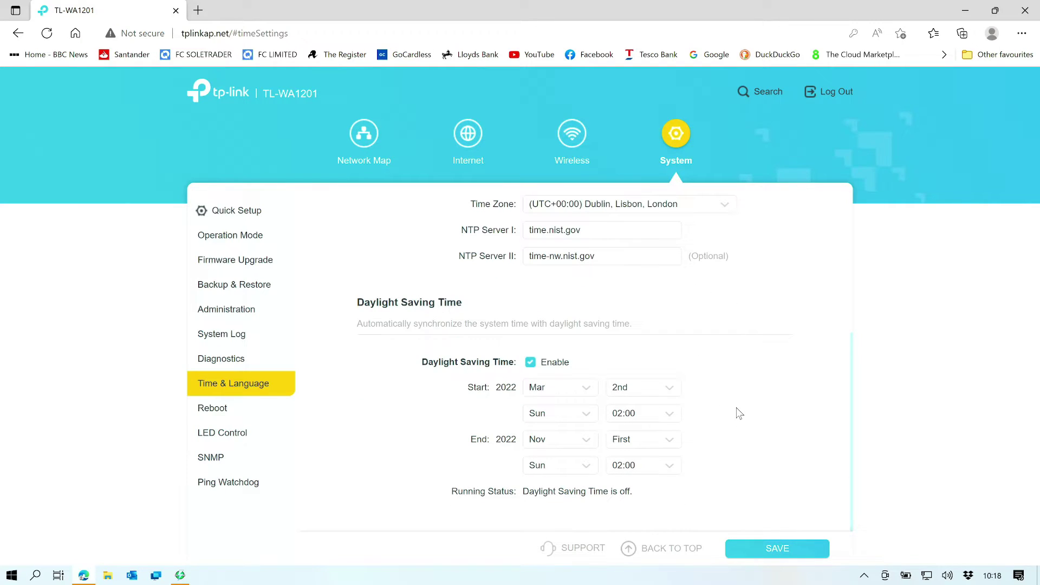
pyautogui.click(764, 549)
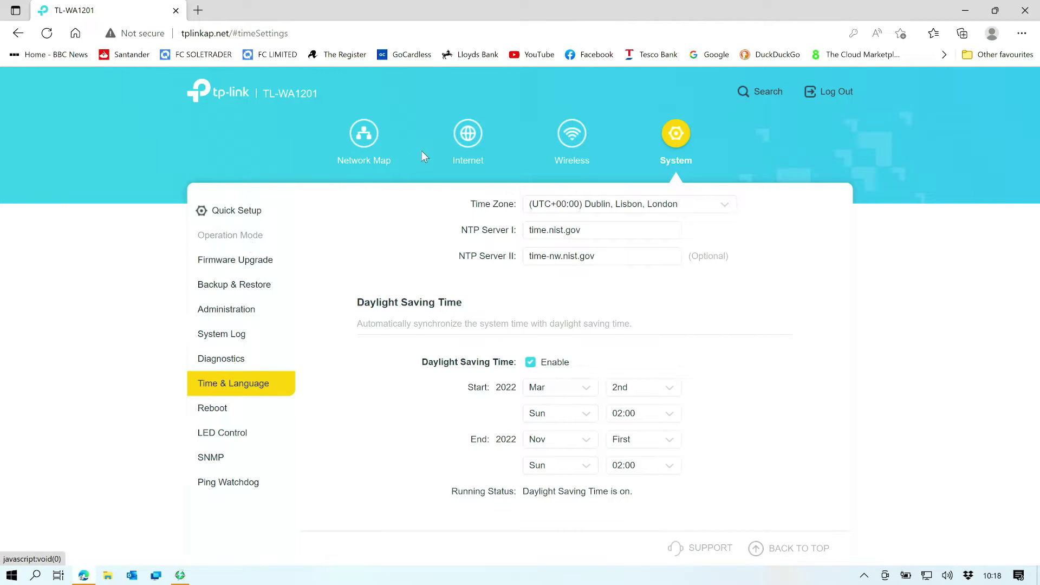
# - Switch back to the Network Map to confirm Internet Status: Connected
pyautogui.click(364, 138)
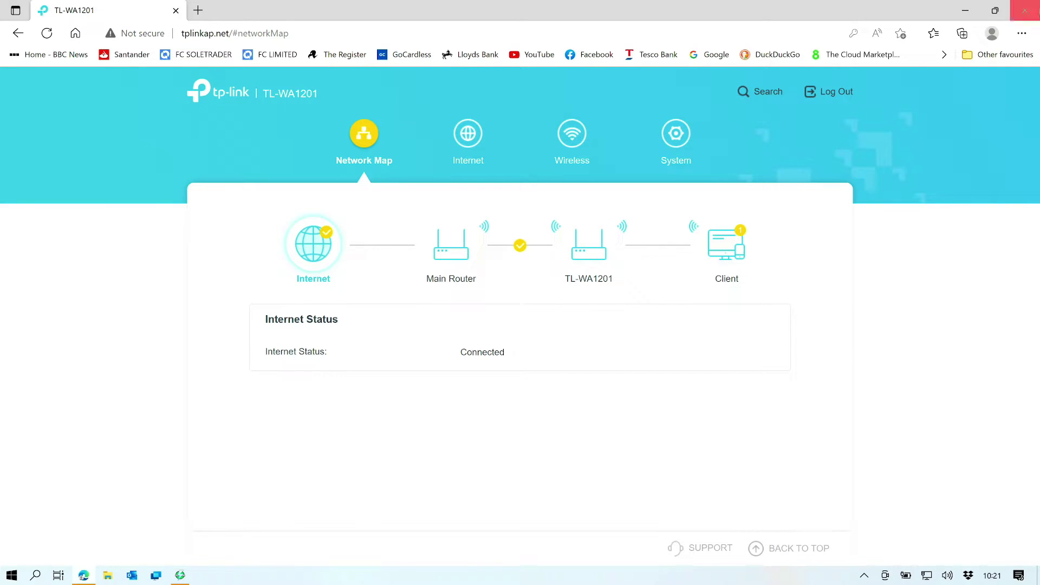
# - Close the Edge browser window and Angry IP Scanner
pyautogui.click(1033, 8)
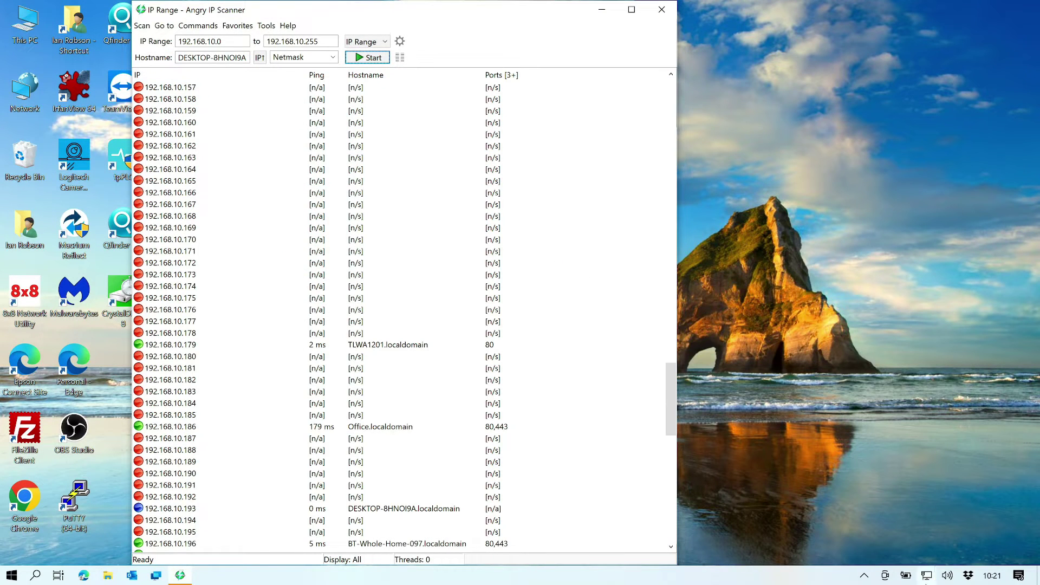
pyautogui.click(662, 10)
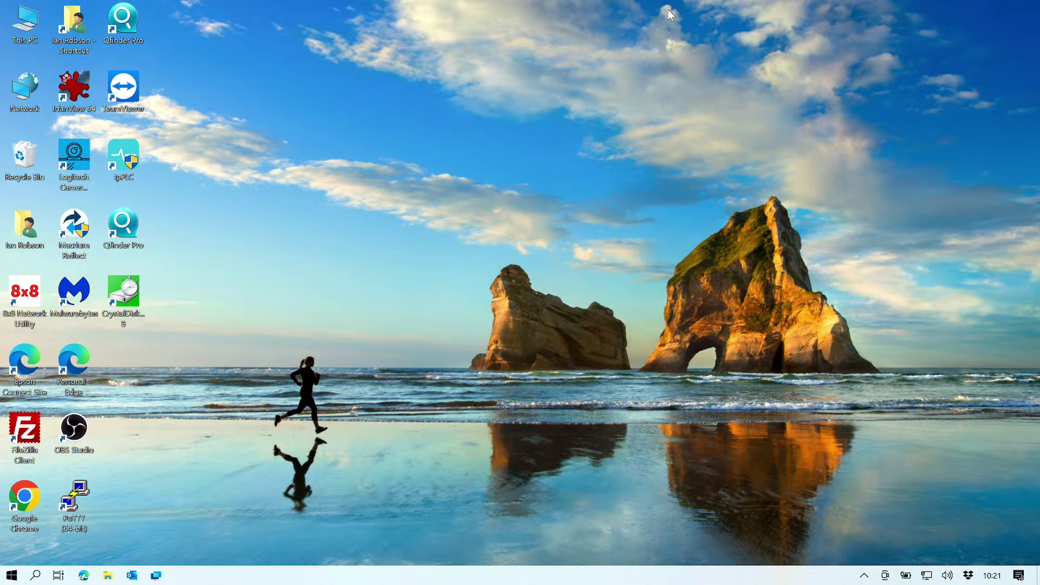